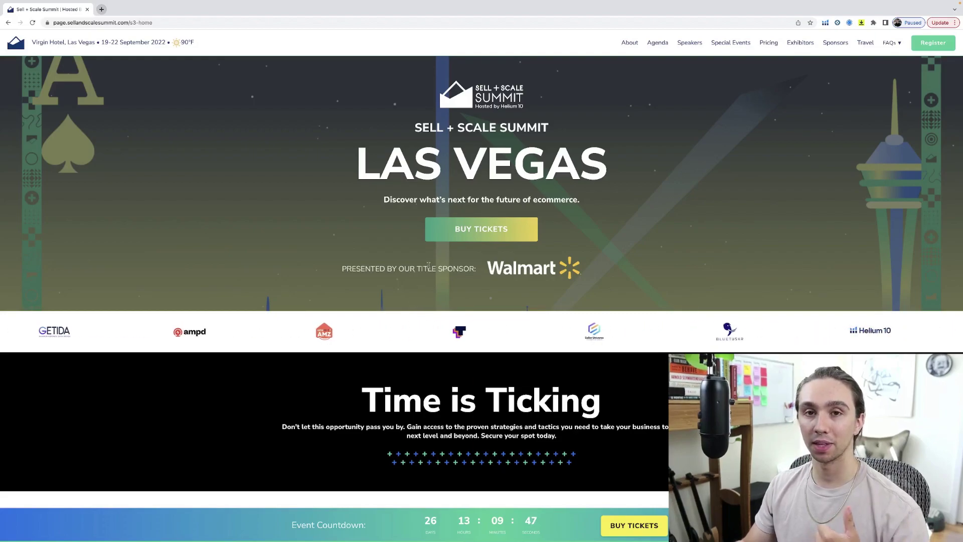
Jump to the ticket pricing, then scroll back to the Keynote and Other Speakers lineup.
click(483, 236)
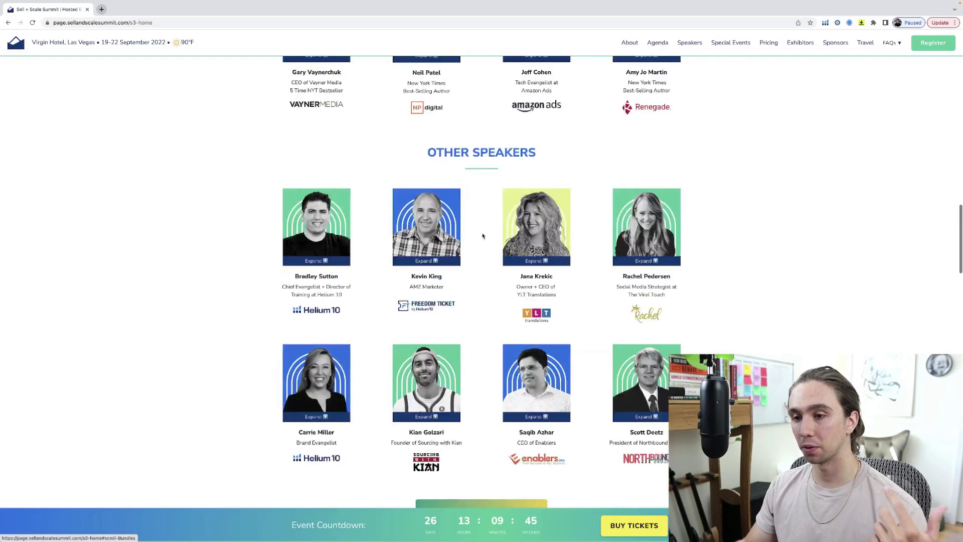
scroll(727, 282, up, 15)
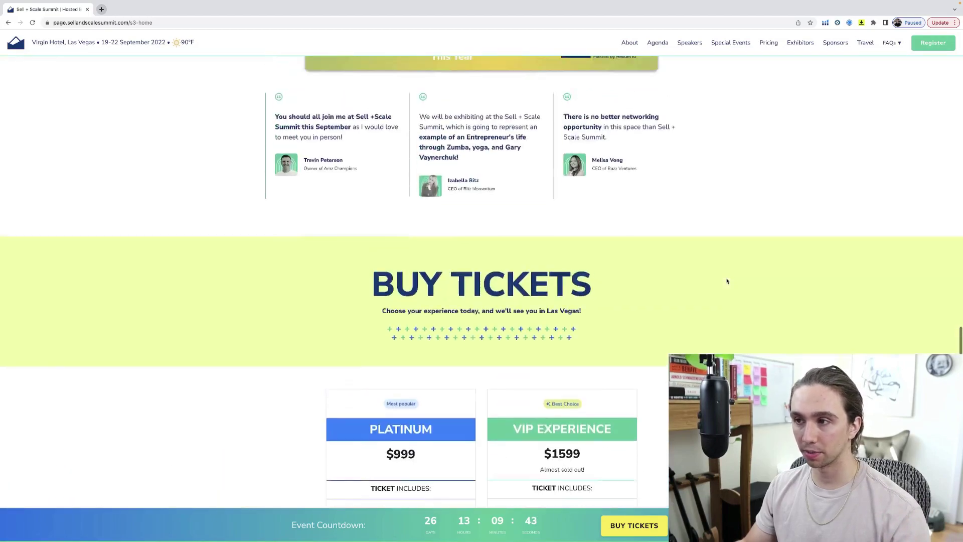
scroll(725, 281, up, 8)
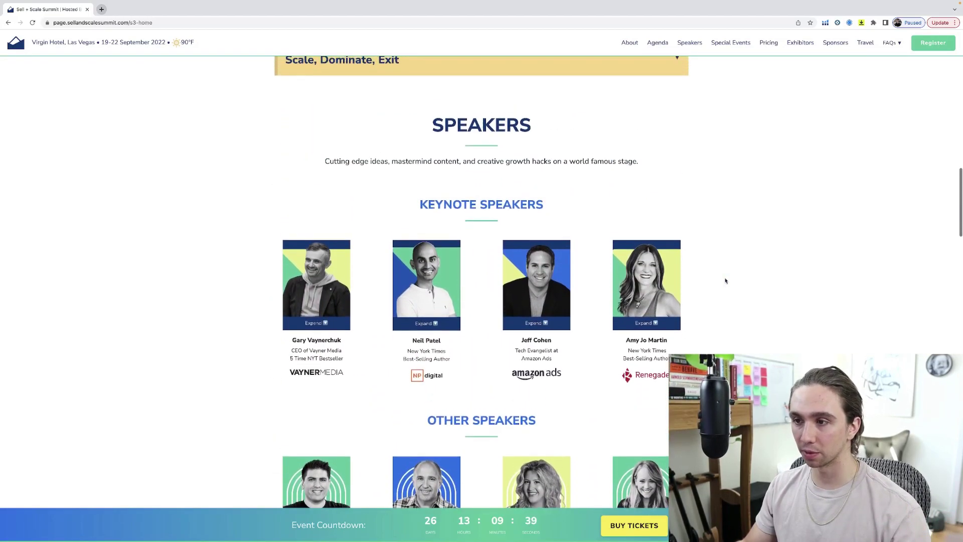
scroll(726, 281, down, 2)
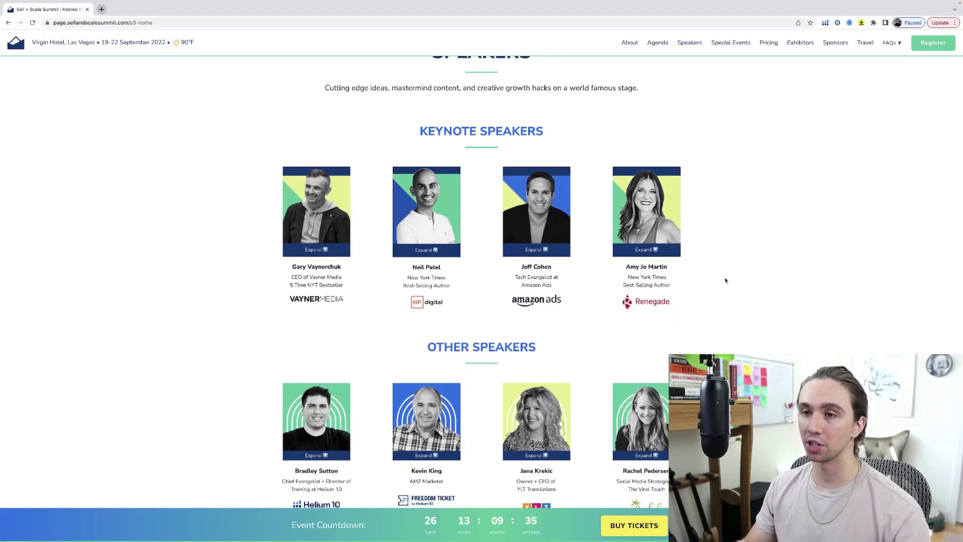
scroll(725, 280, down, 1)
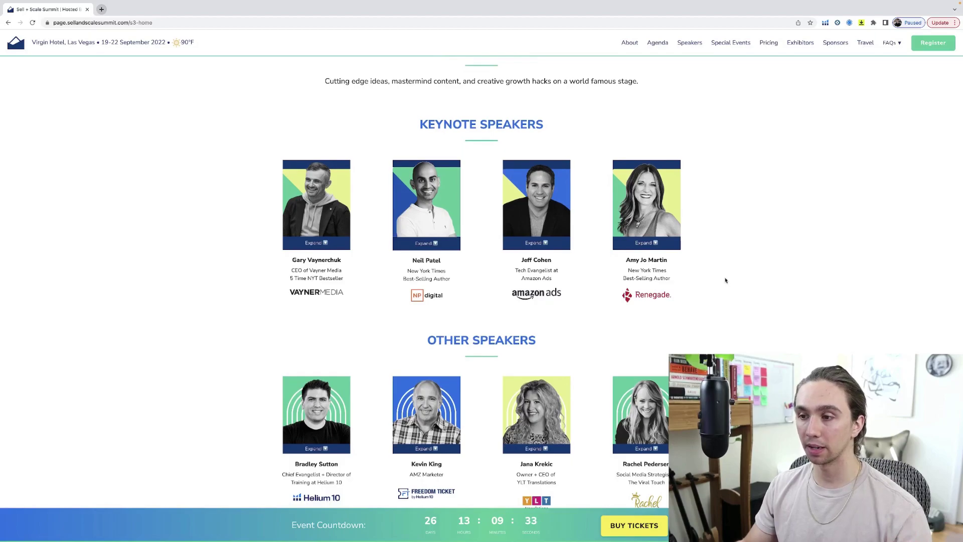
scroll(726, 281, down, 1)
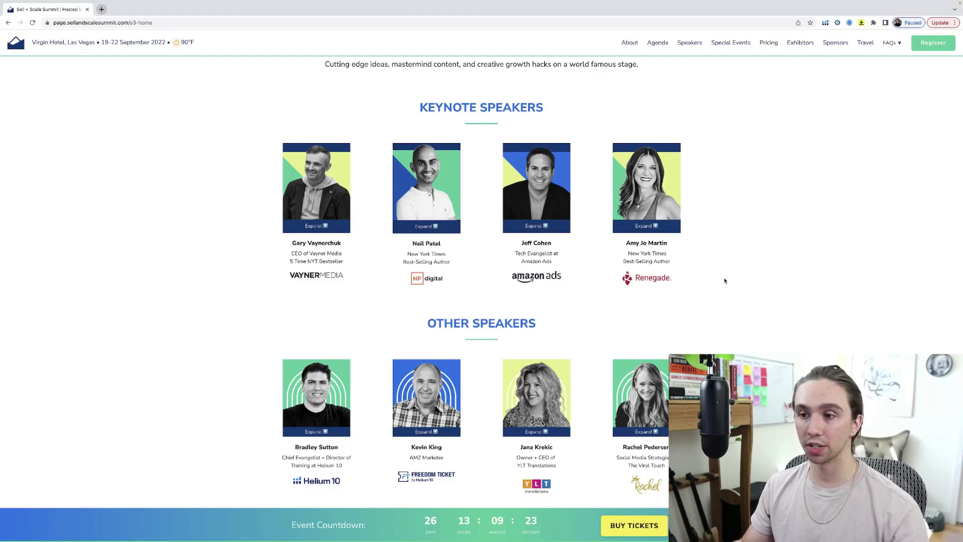
Paste the discount code S3PAXSAVAGE into a new Google tab's search box and select it.
scroll(725, 281, down, 10)
key(ctrl+t)
click(463, 166)
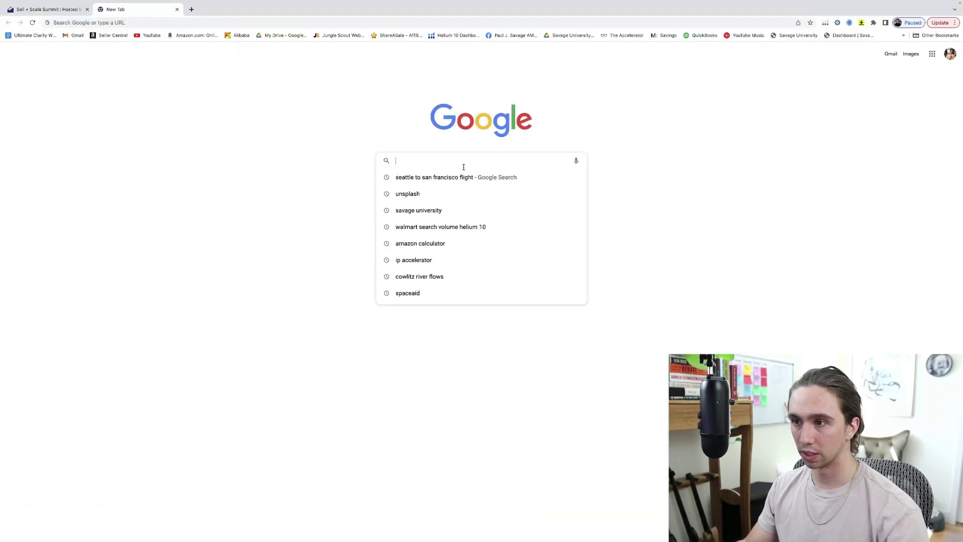
text(S3PAXSAVAGE)
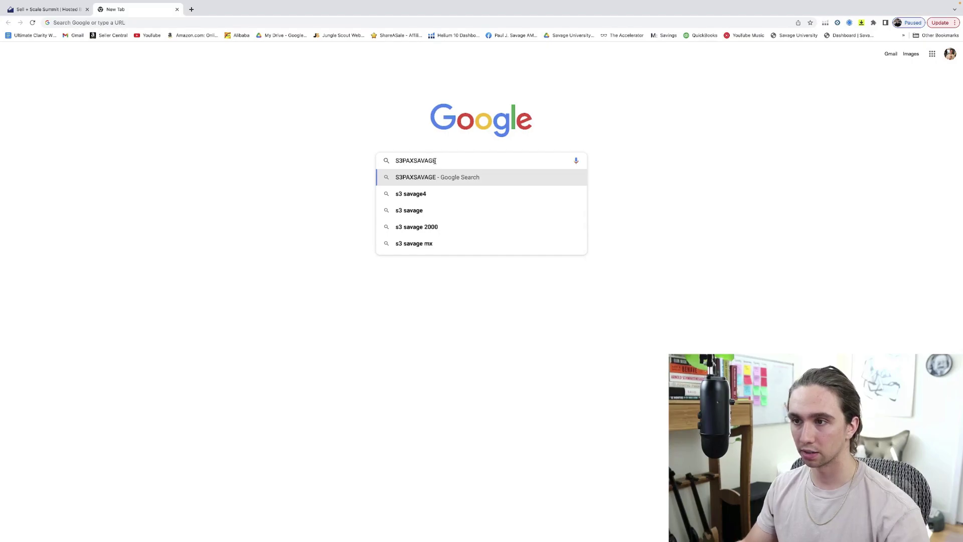
click(53, 14)
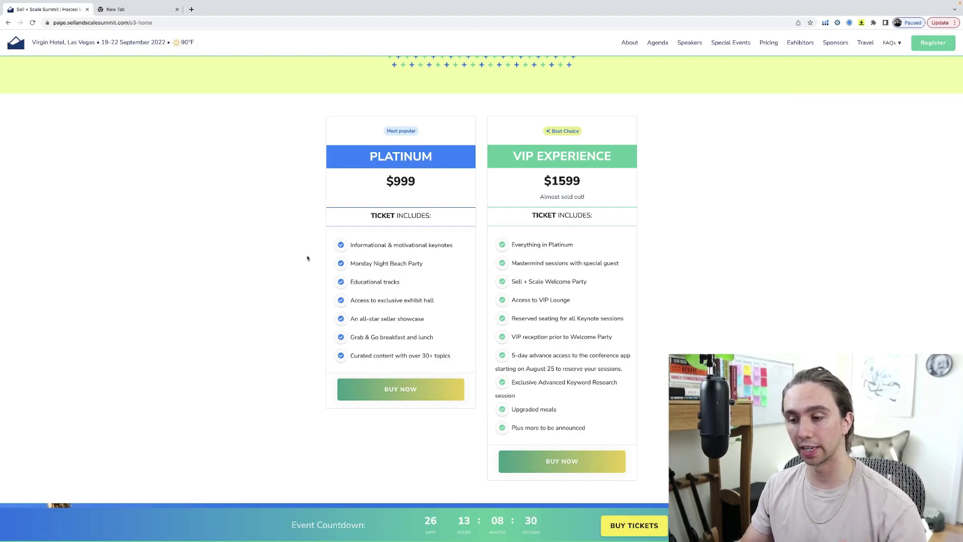
click(157, 7)
double_click(438, 161)
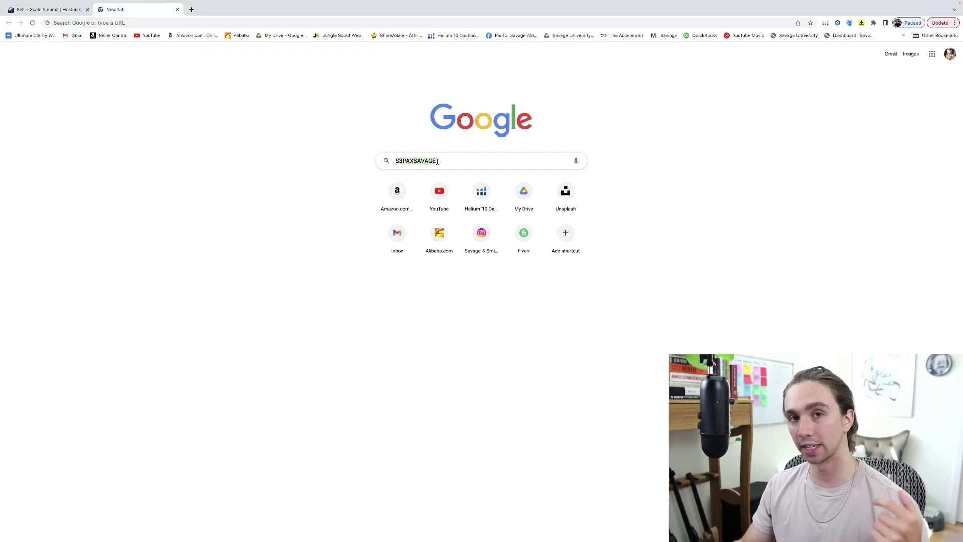
Navigate back in the browser to reach the Helium 10 Dashboard.
click(42, 11)
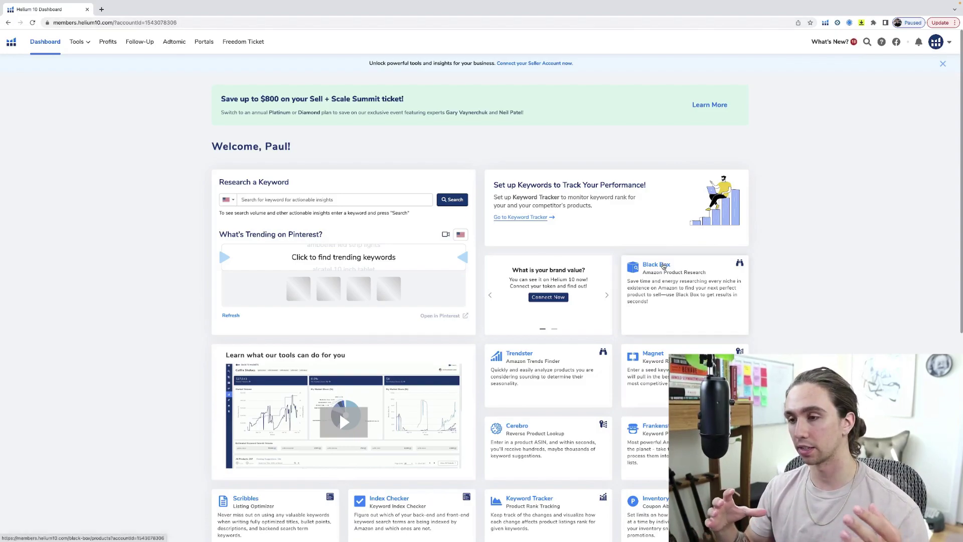
click(663, 266)
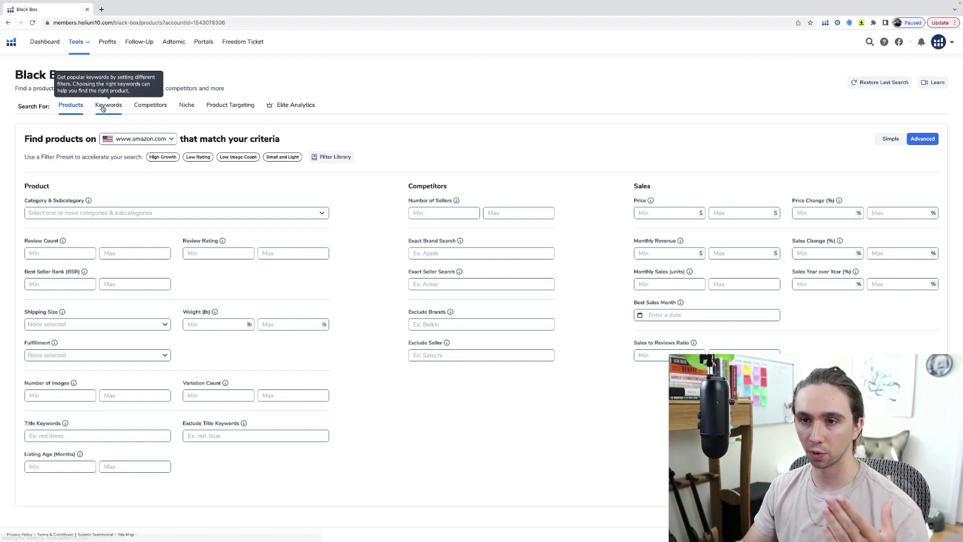
click(106, 107)
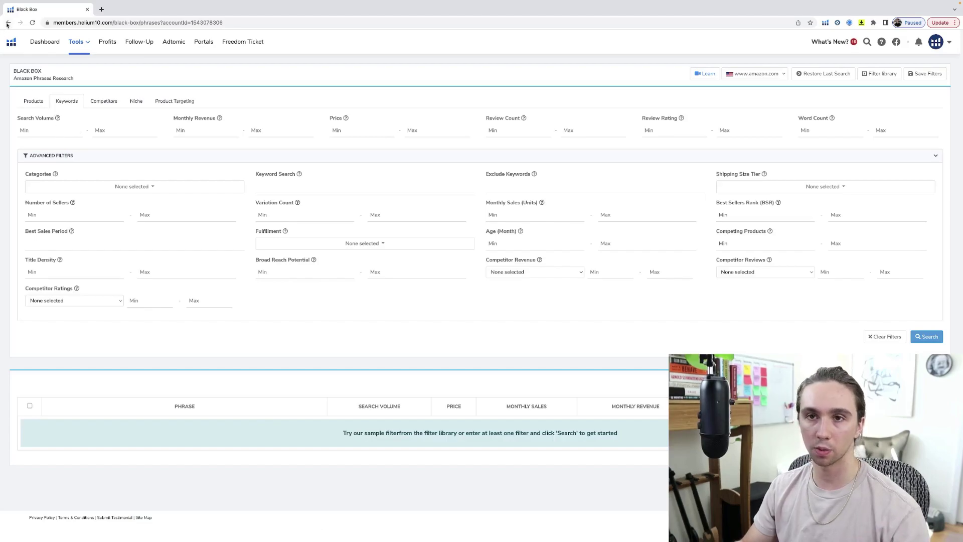
key(alt+Left)
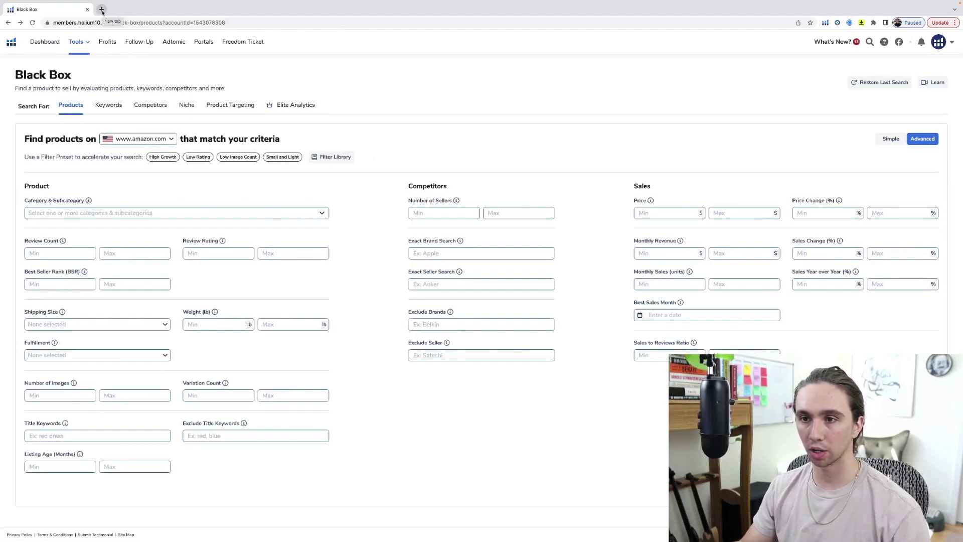
click(44, 42)
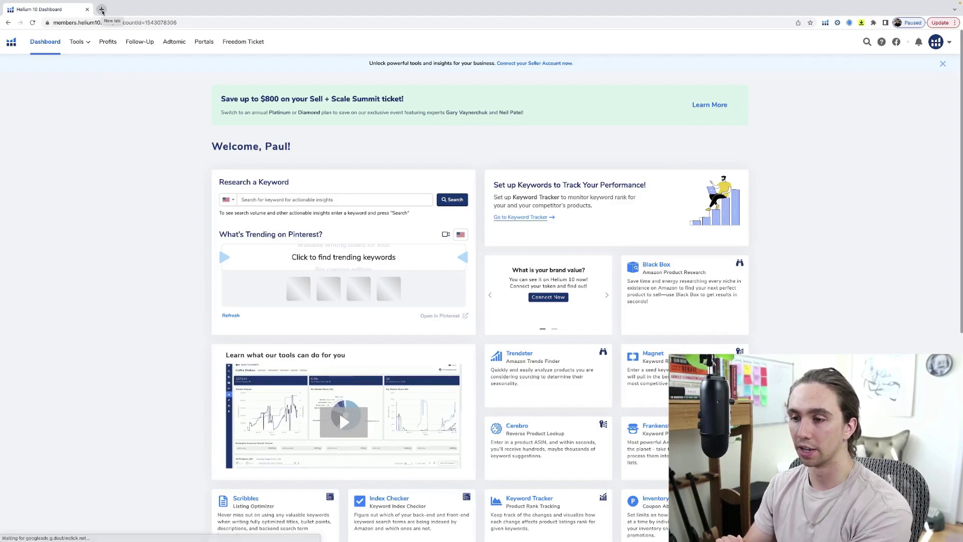
Search Google for 'top hobbies 2022' and highlight Fishing in the popular hobbies list.
click(102, 10)
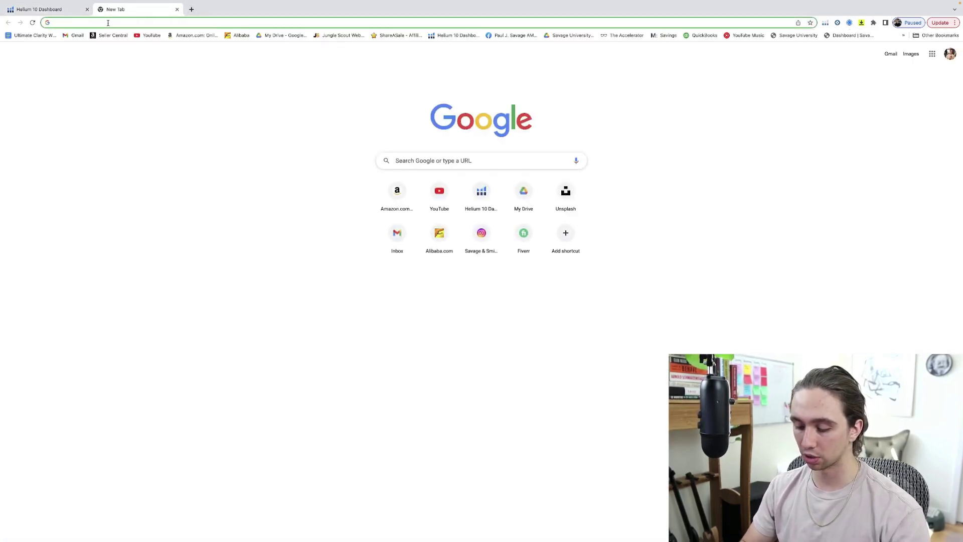
click(108, 22)
text(top hobbies)
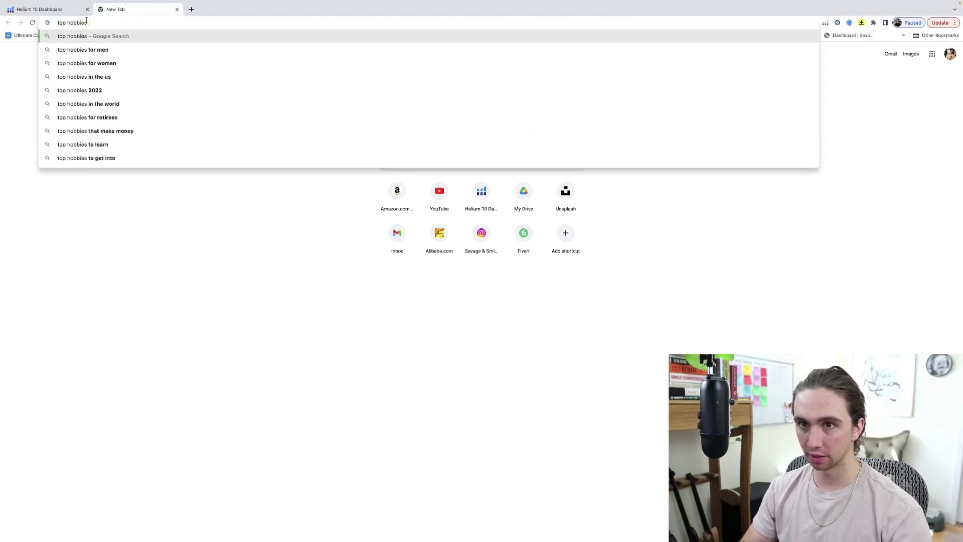
click(107, 92)
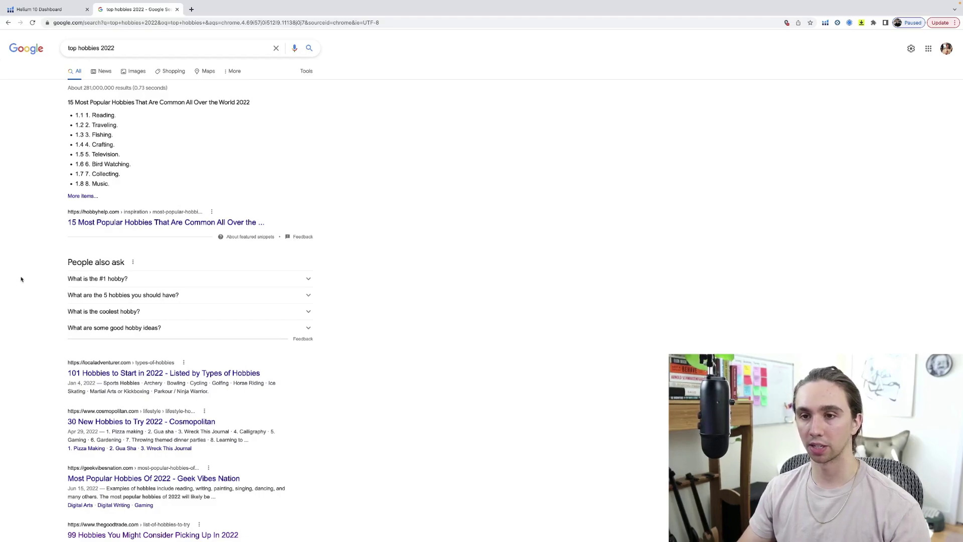
drag(94, 136, 107, 136)
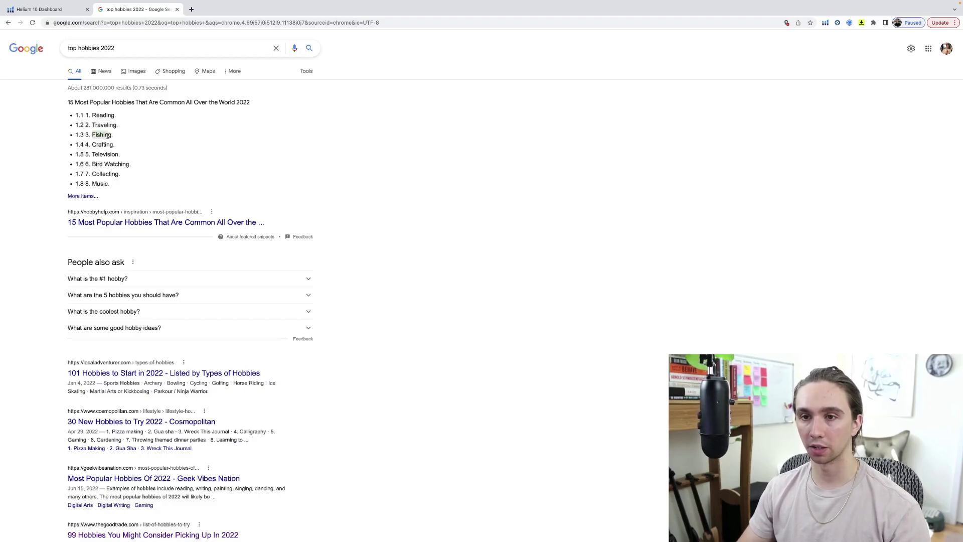
Switch to the Helium 10 Dashboard tab and scroll down to the Magnet card.
click(66, 9)
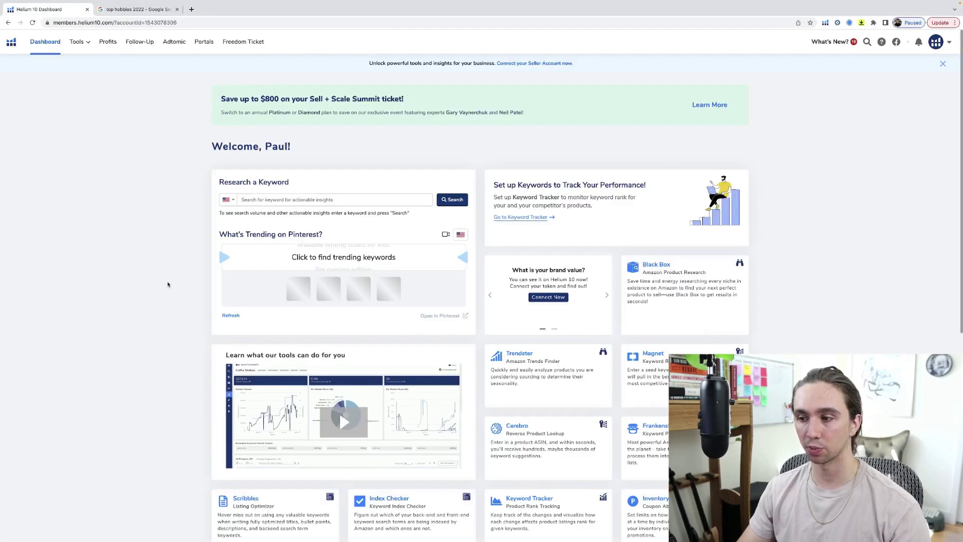
scroll(168, 285, down, 1)
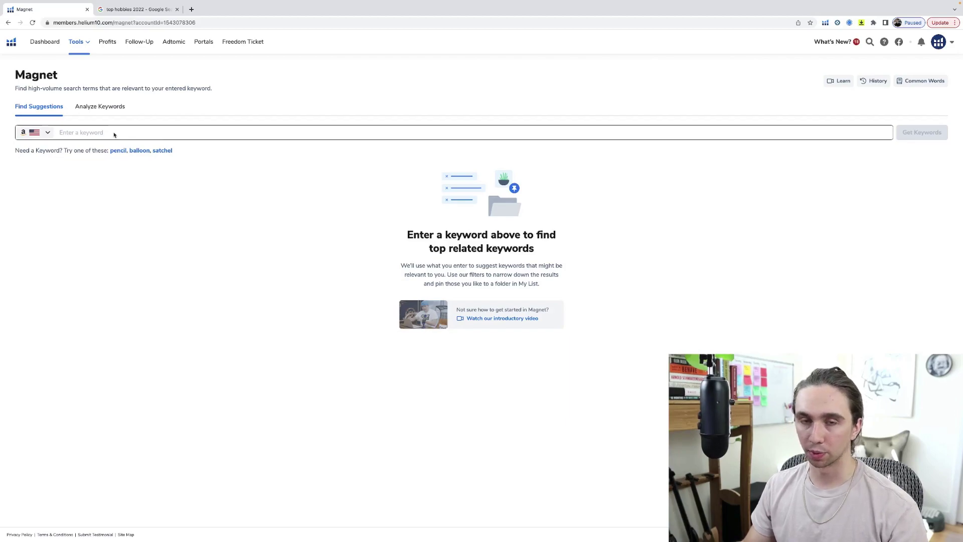
Run a Magnet keyword search for 'fishing'.
click(114, 135)
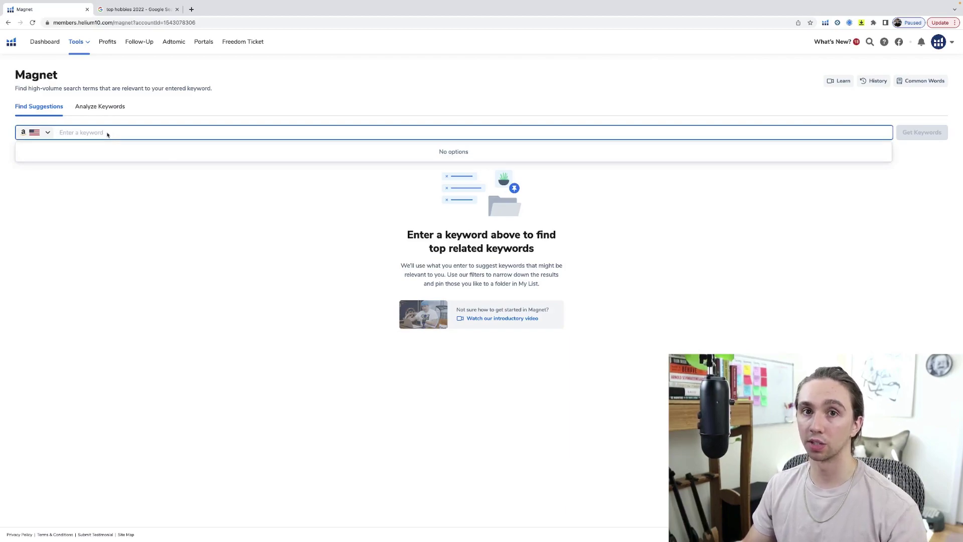
text(fishing)
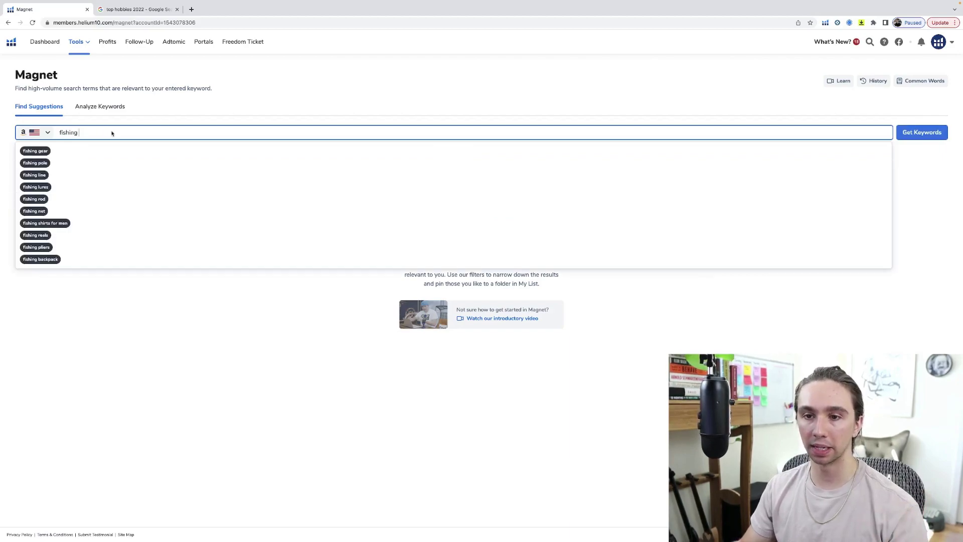
click(921, 133)
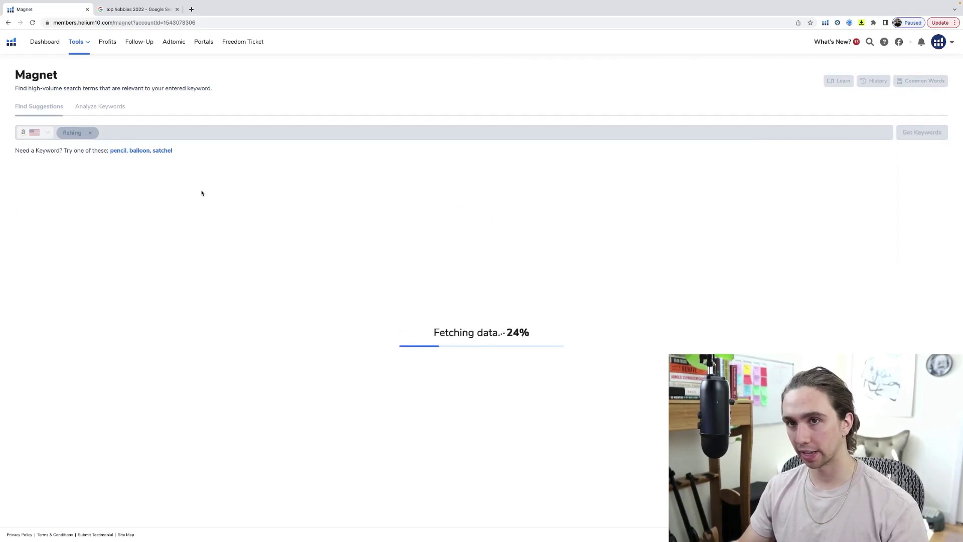
Return to the fishing results and highlight the 101,808 search volume figure.
click(130, 10)
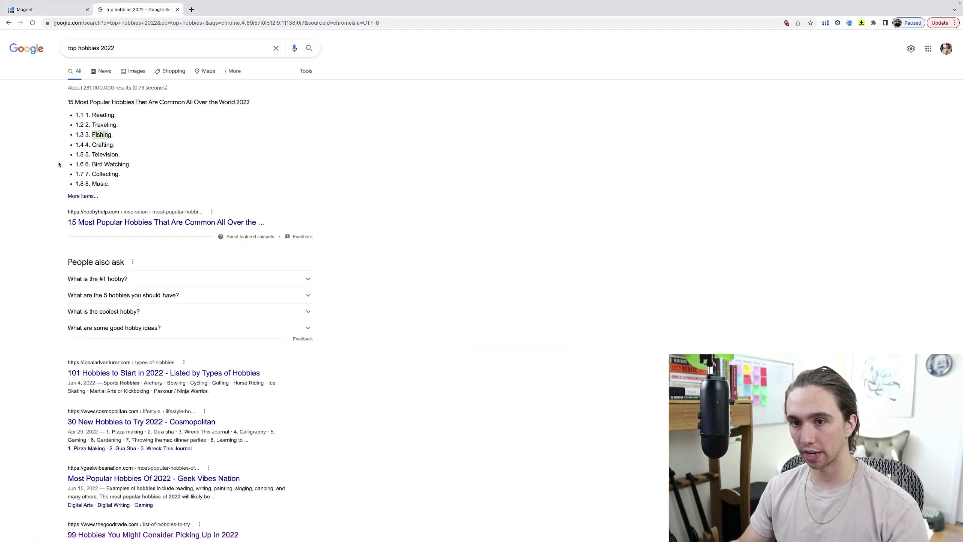
key(ctrl+1)
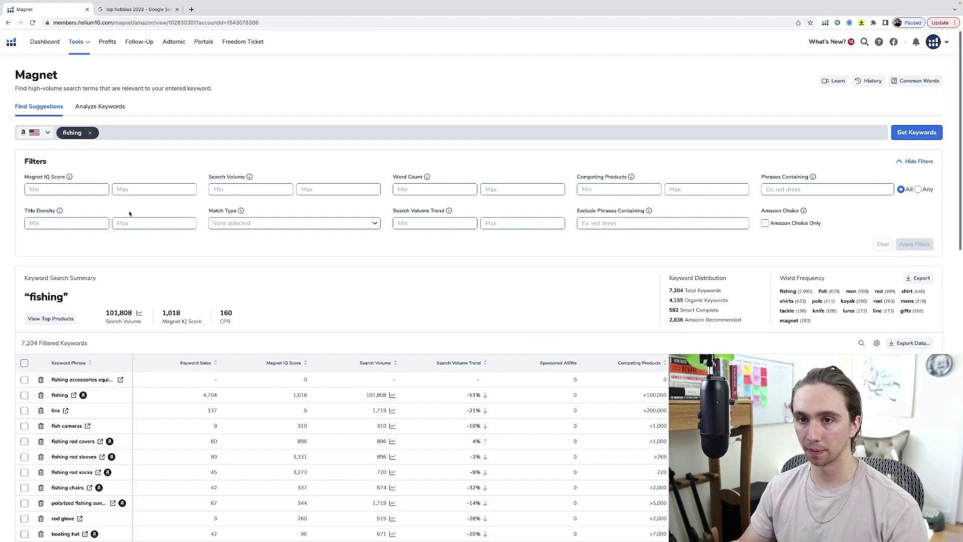
scroll(307, 259, down, 1)
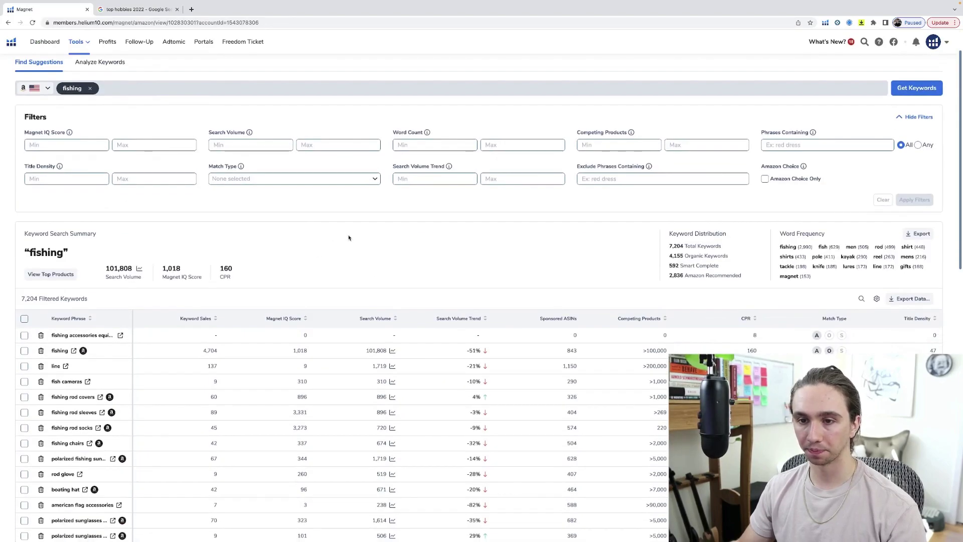
scroll(349, 238, down, 1)
drag(108, 231, 127, 228)
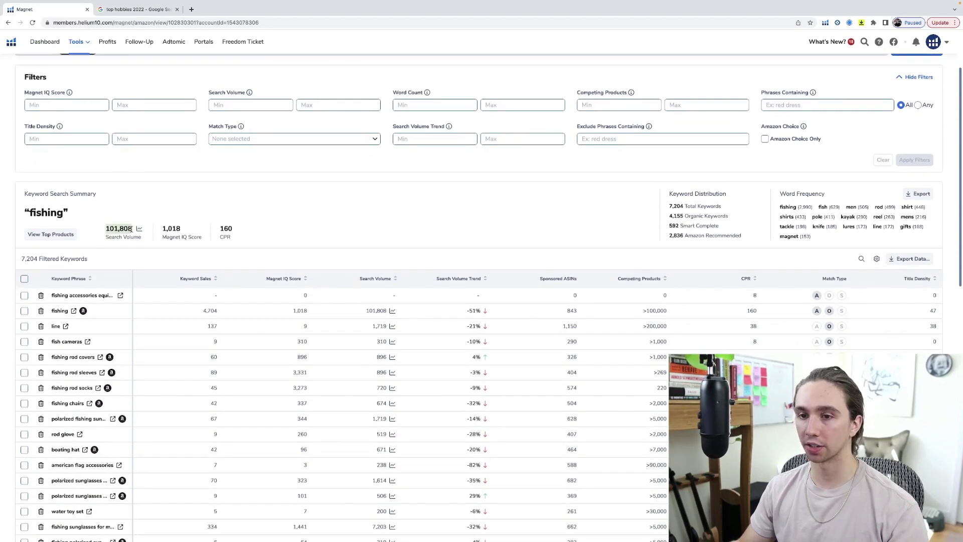
click(335, 233)
scroll(335, 232, down, 2)
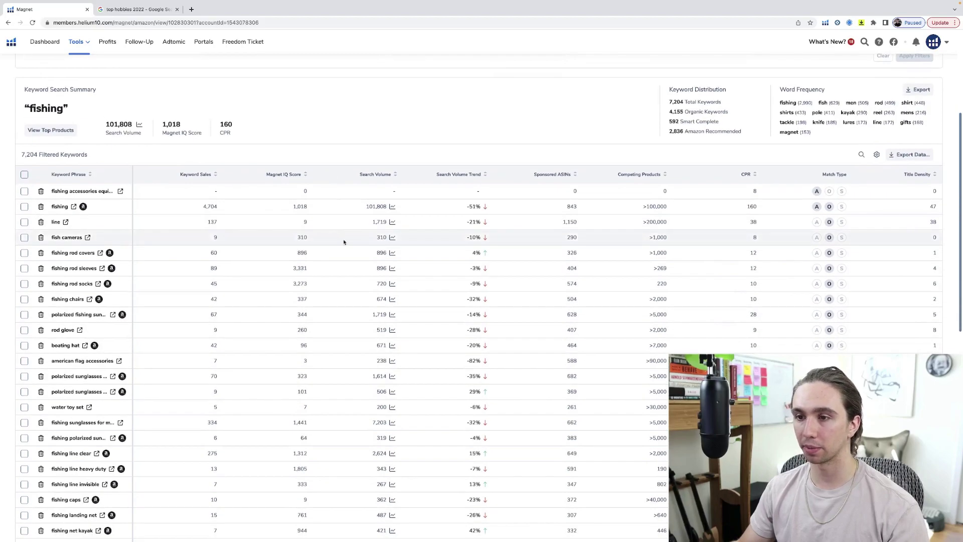
Sort the fishing keywords by search volume, highest first.
click(378, 180)
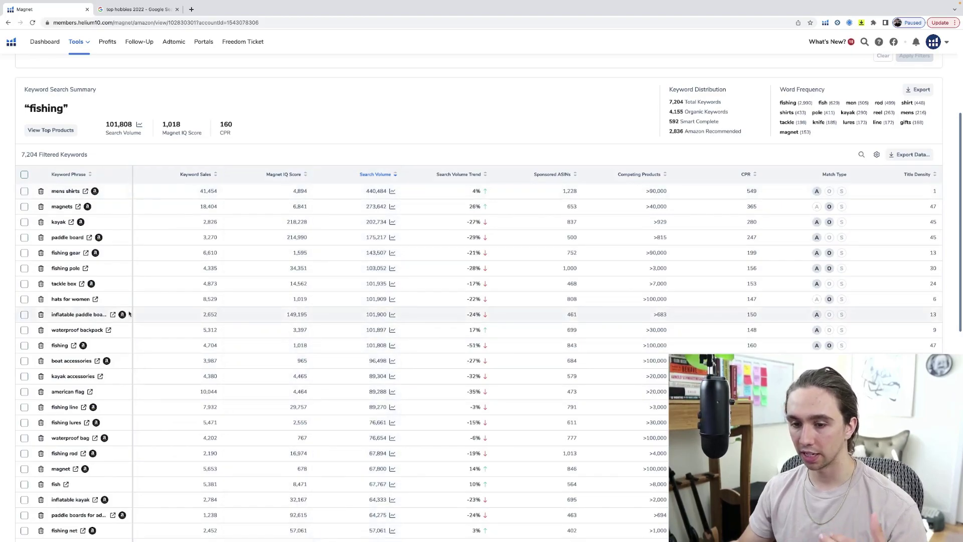
mouse_move(121, 314)
scroll(121, 328, down, 2)
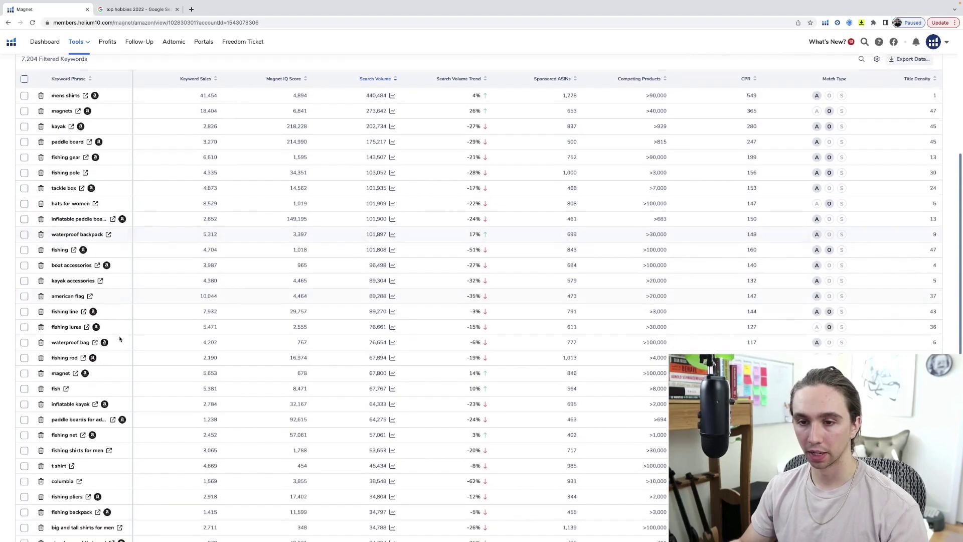
scroll(116, 344, up, 1)
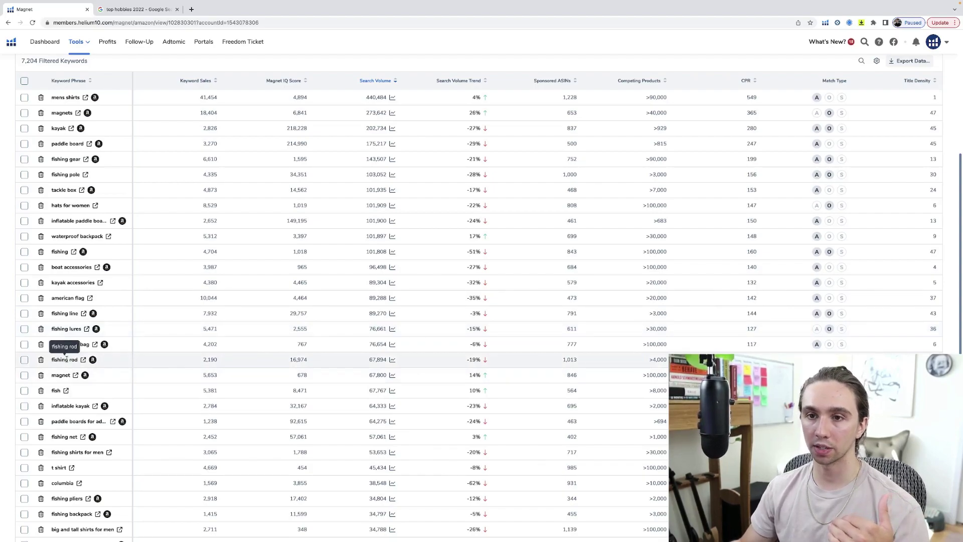
scroll(65, 359, up, 3)
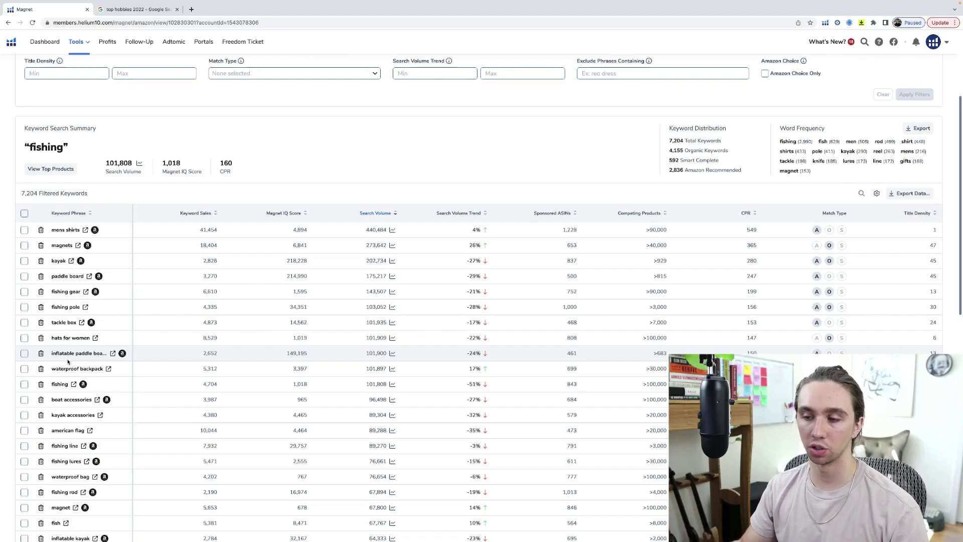
Scroll down the sorted keyword table to the fishing rod holders row.
scroll(69, 362, down, 1)
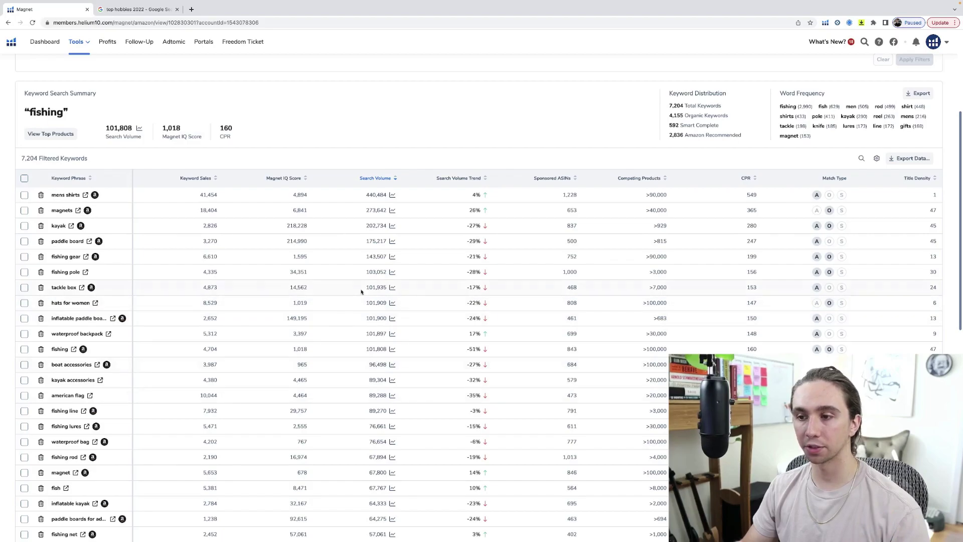
scroll(353, 366, down, 1)
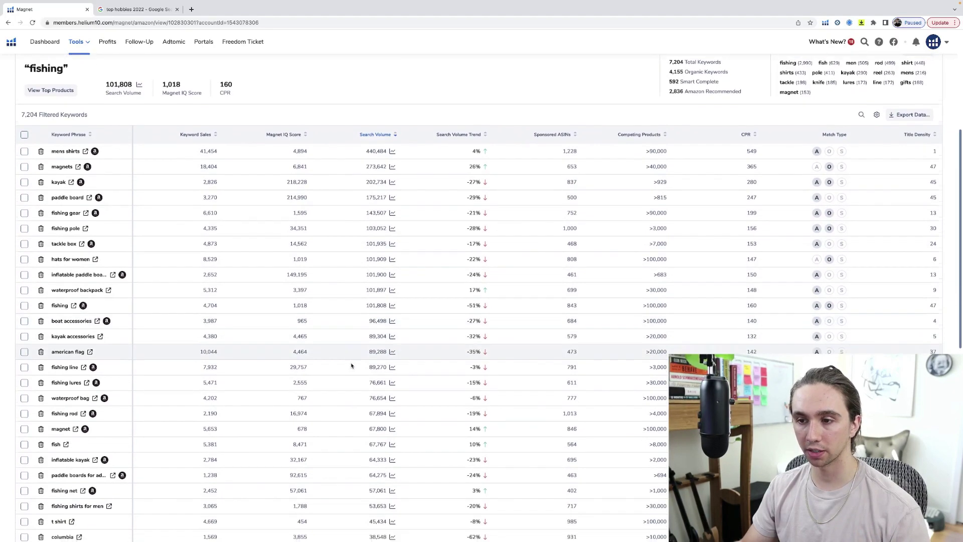
scroll(351, 365, down, 4)
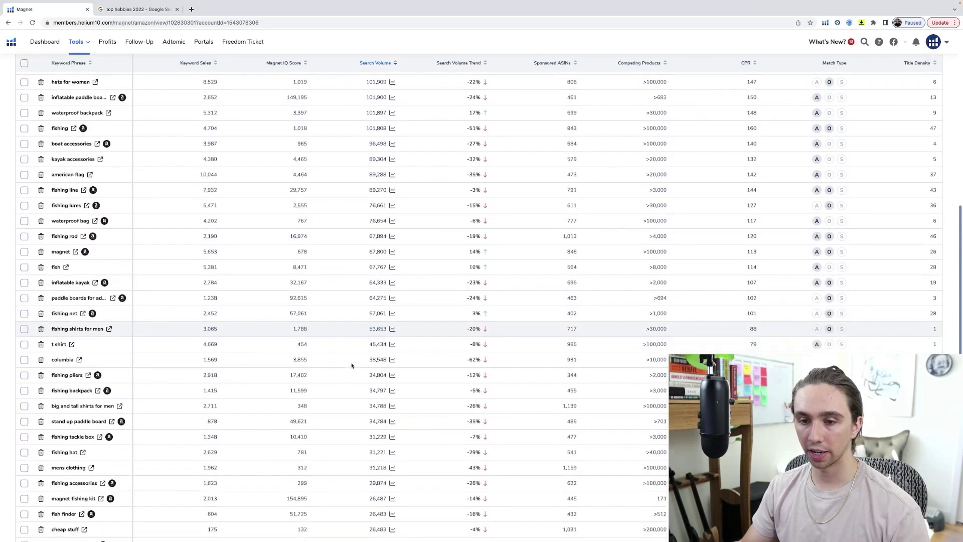
scroll(351, 365, down, 1)
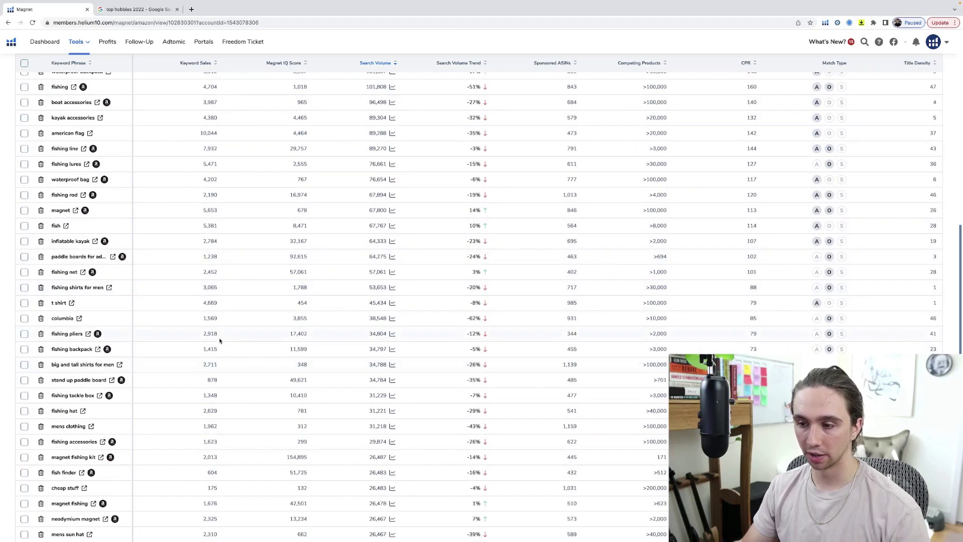
scroll(219, 341, down, 2)
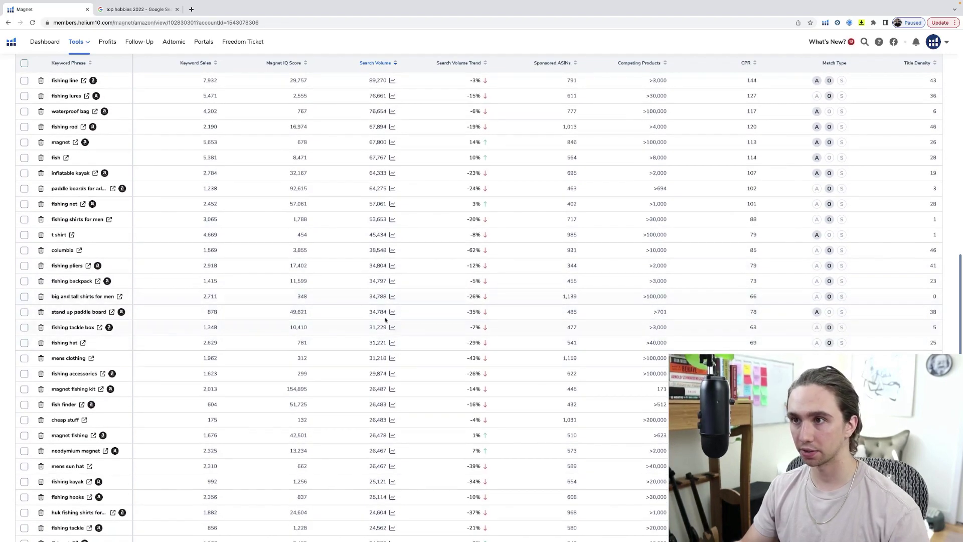
scroll(371, 318, down, 1)
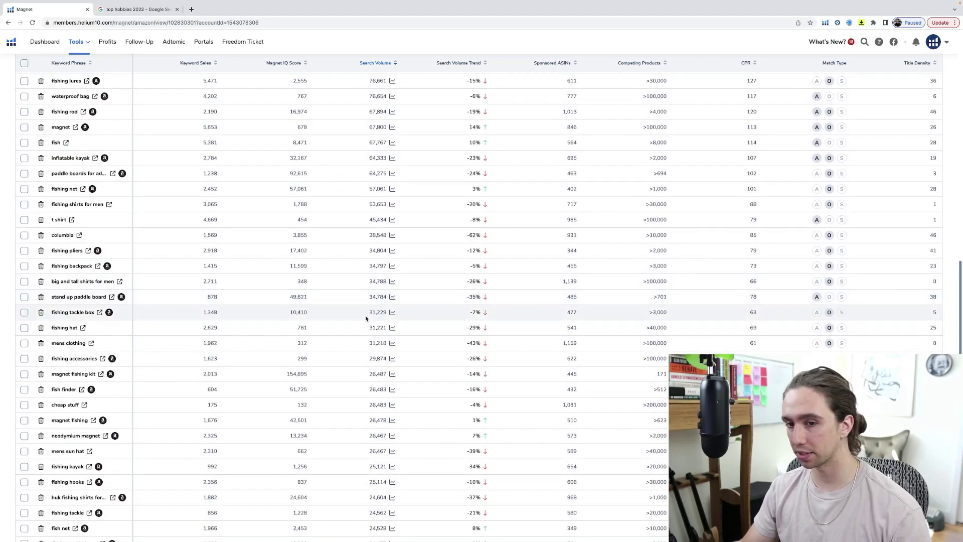
scroll(366, 318, down, 1)
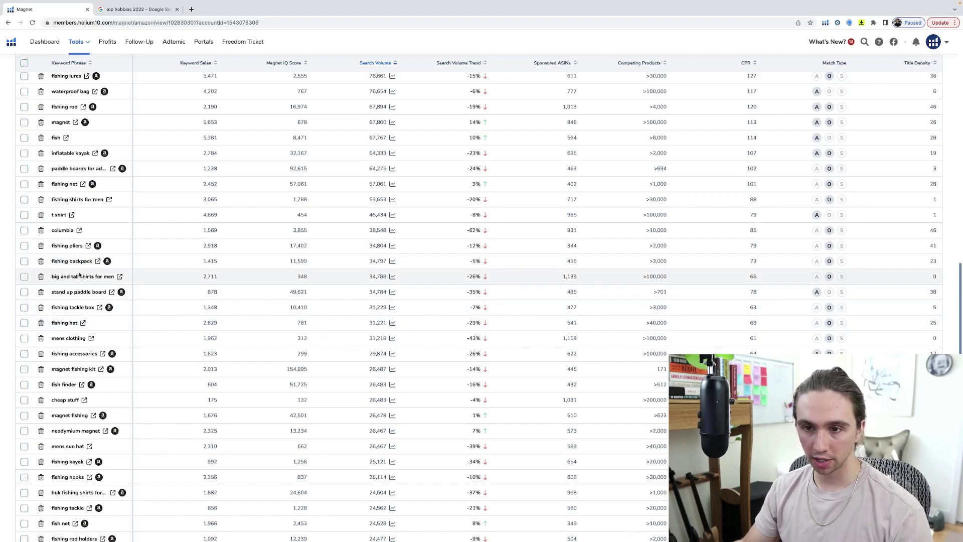
scroll(79, 289, down, 1)
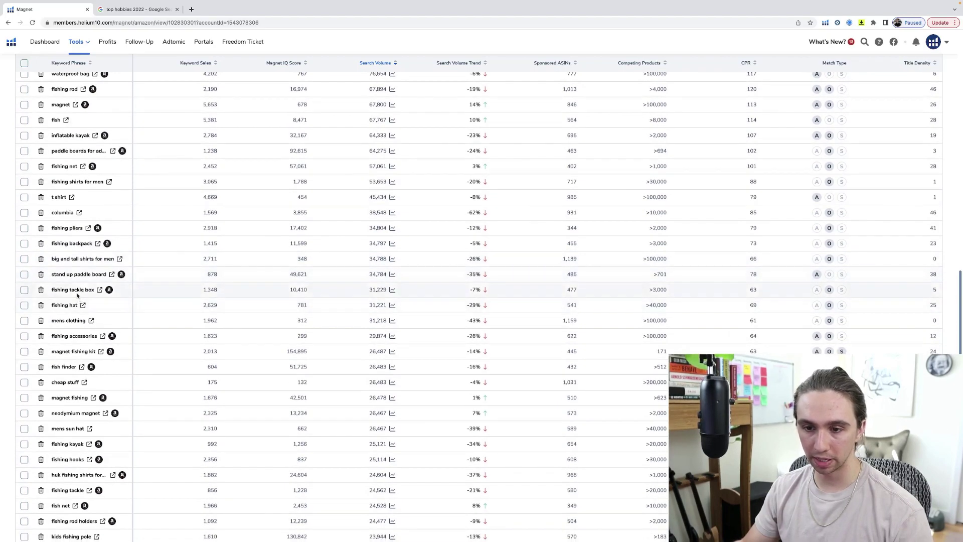
scroll(77, 296, down, 1)
scroll(78, 296, down, 3)
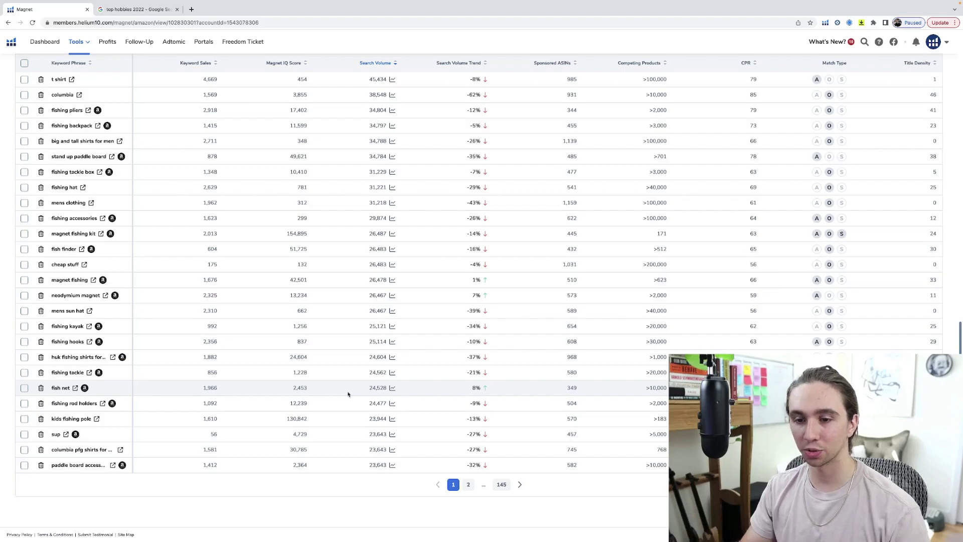
Open the Amazon results for fishing rod holders, browse them, and return to the top.
click(102, 403)
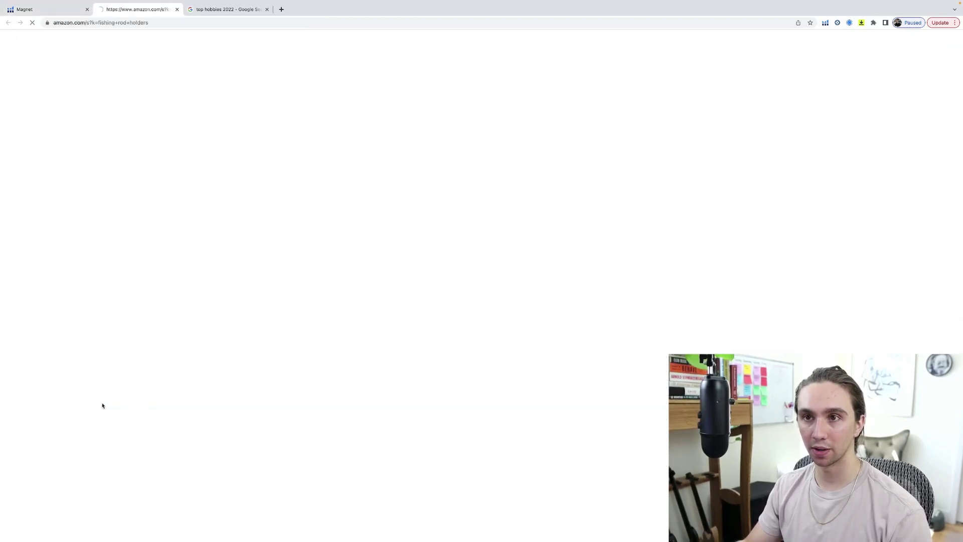
scroll(790, 231, down, 5)
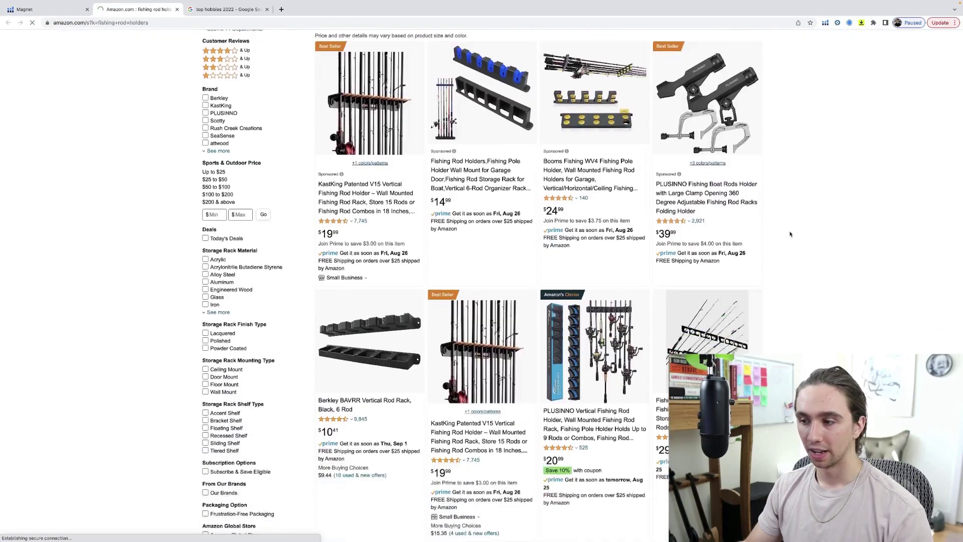
scroll(789, 233, down, 6)
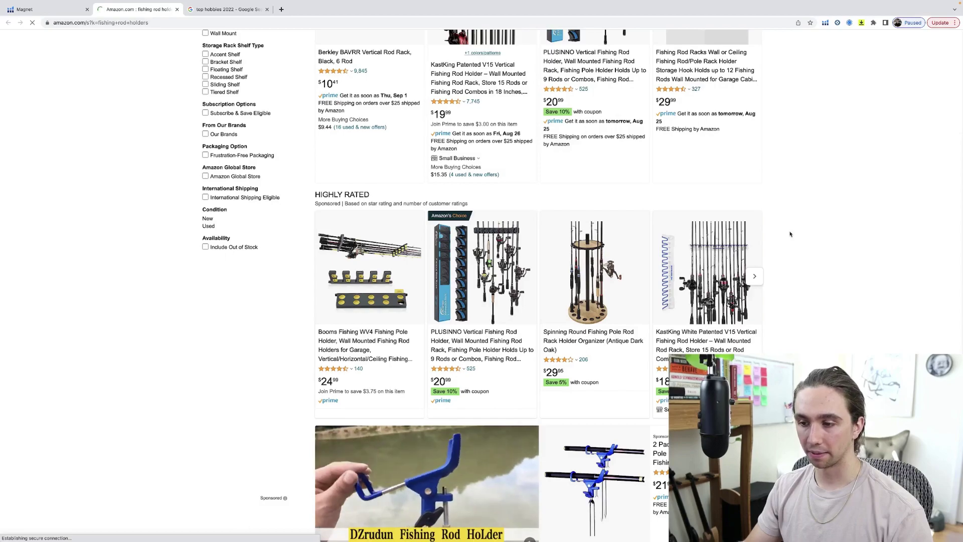
scroll(790, 234, down, 4)
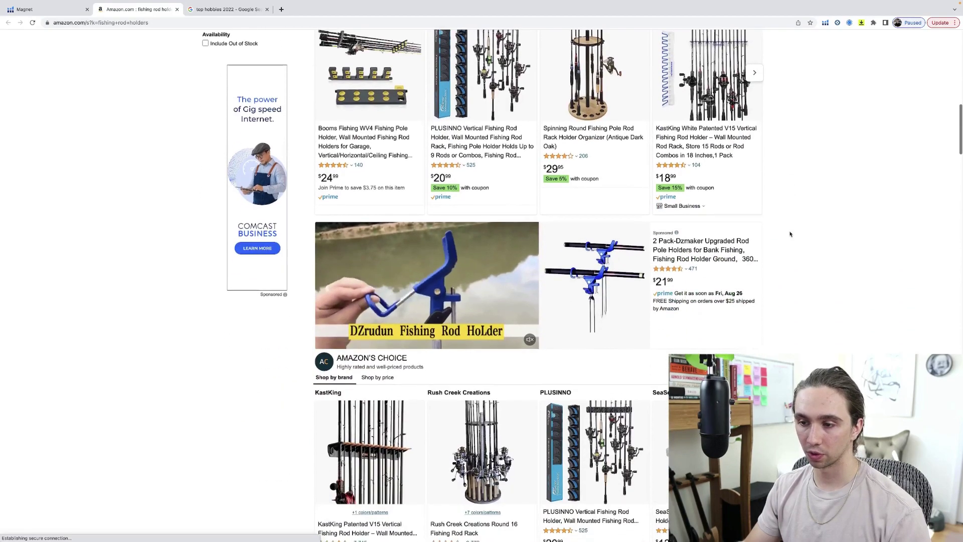
scroll(790, 234, up, 2)
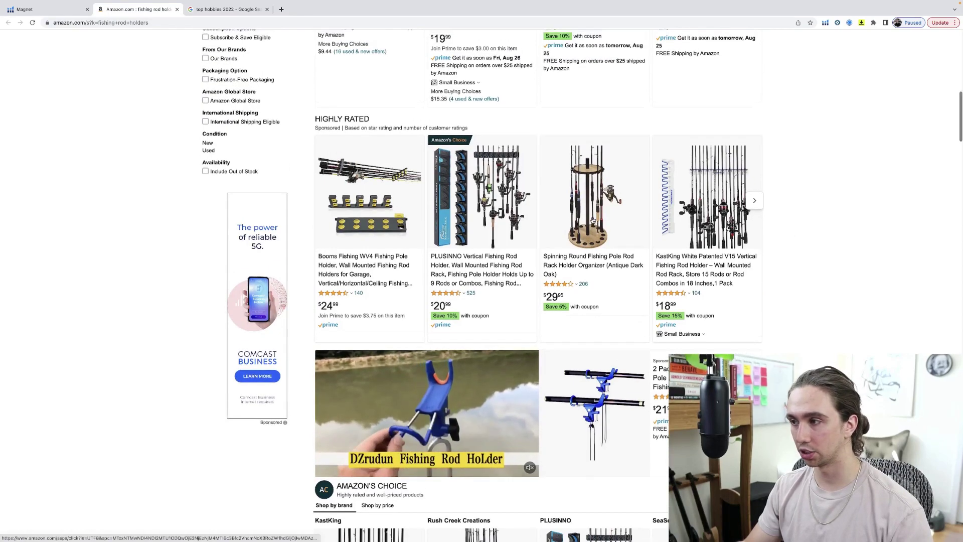
scroll(593, 219, up, 5)
scroll(593, 219, down, 7)
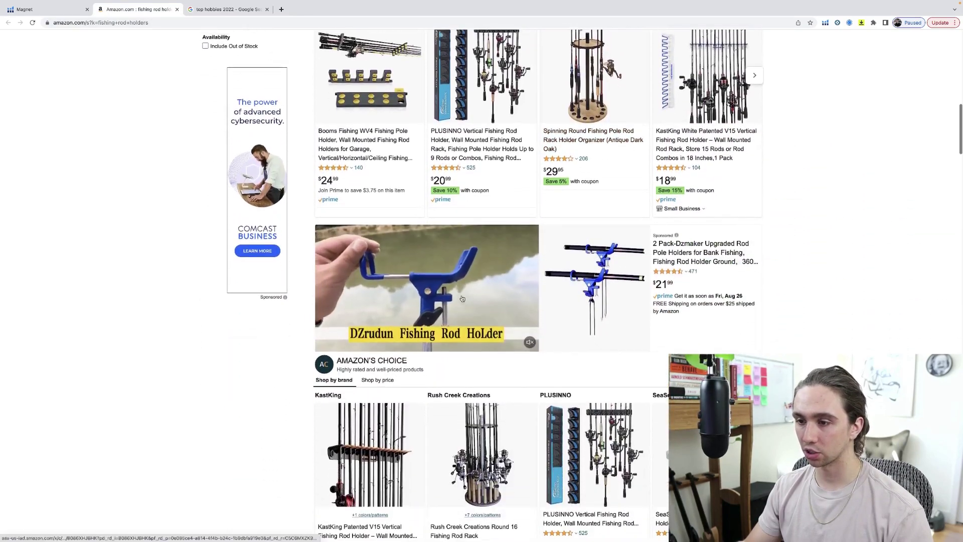
scroll(439, 261, down, 1)
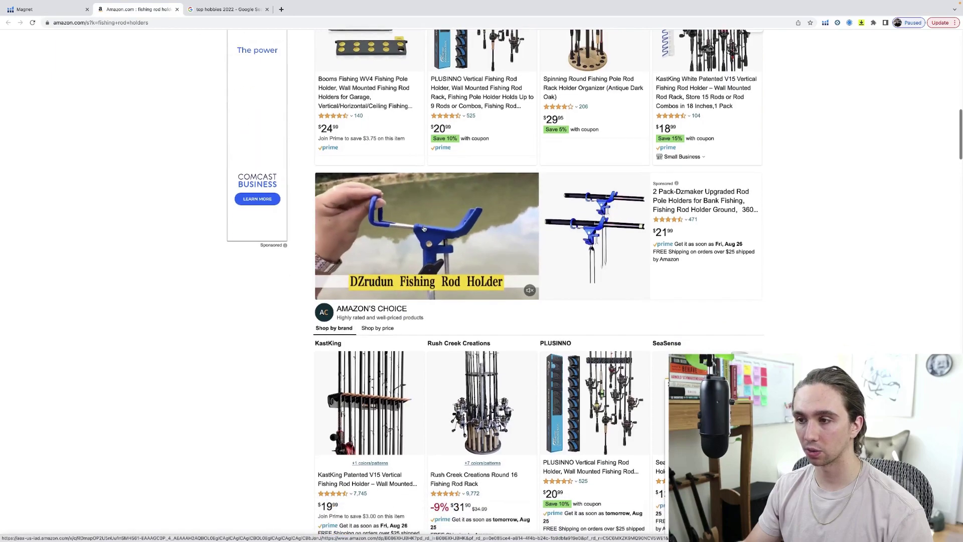
scroll(434, 235, down, 6)
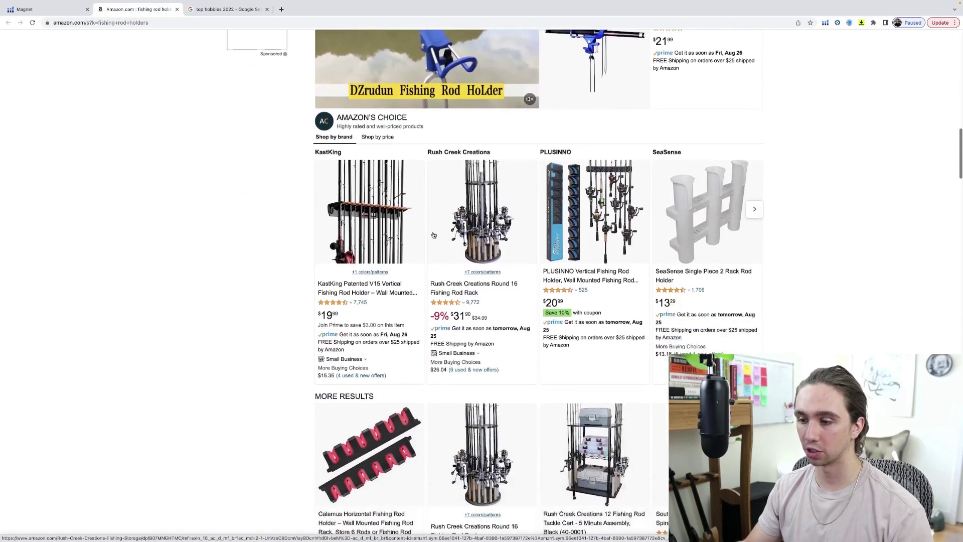
scroll(433, 231, down, 6)
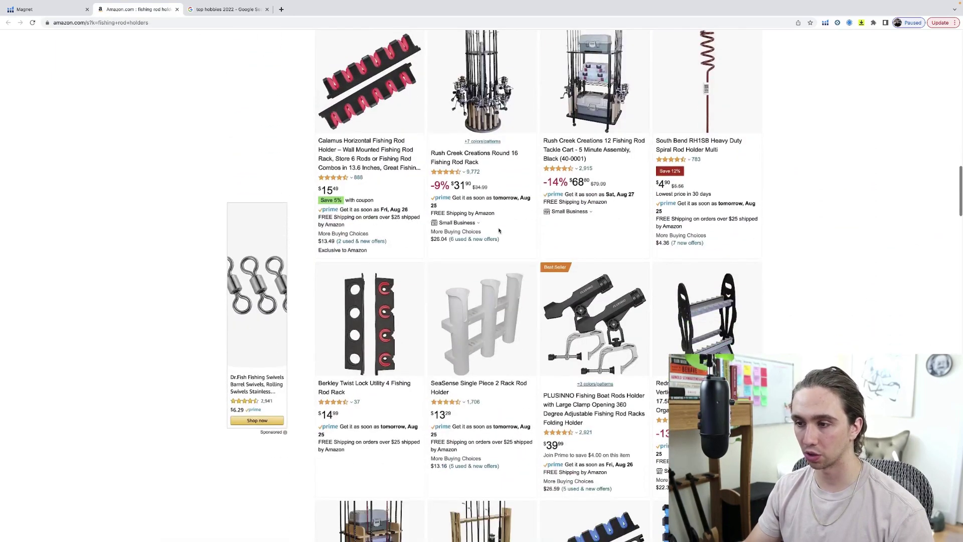
scroll(496, 231, down, 2)
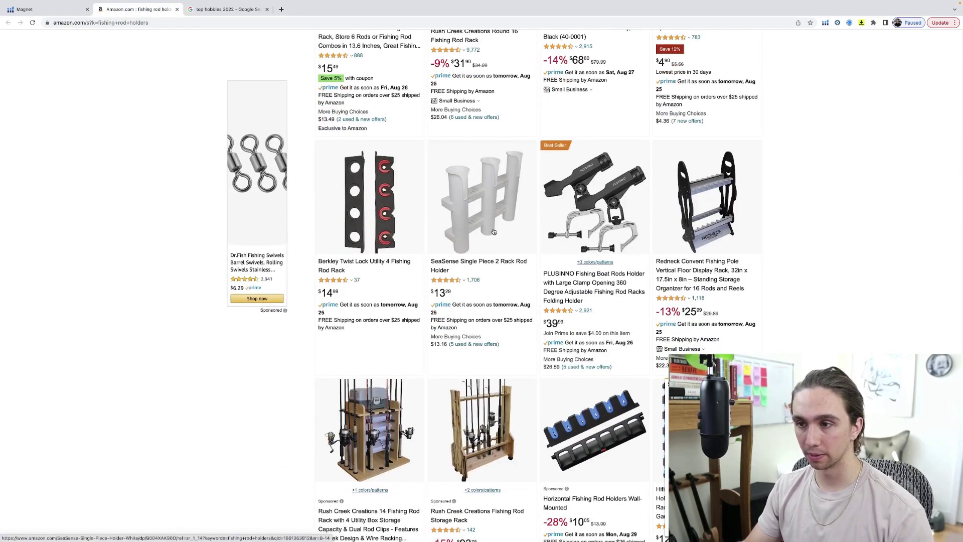
scroll(493, 231, up, 10)
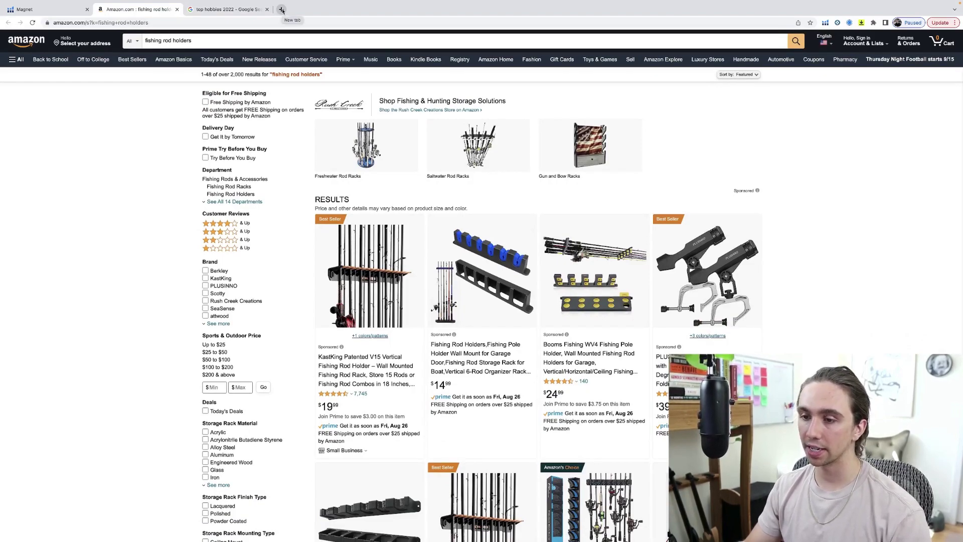
Run Xray product research on the fishing rod holders results and move its window up-left.
click(825, 23)
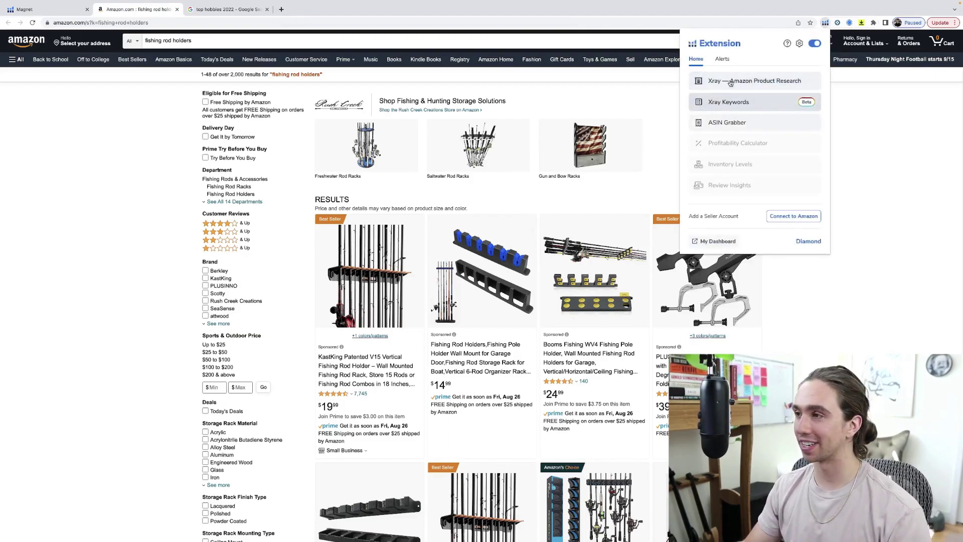
click(731, 82)
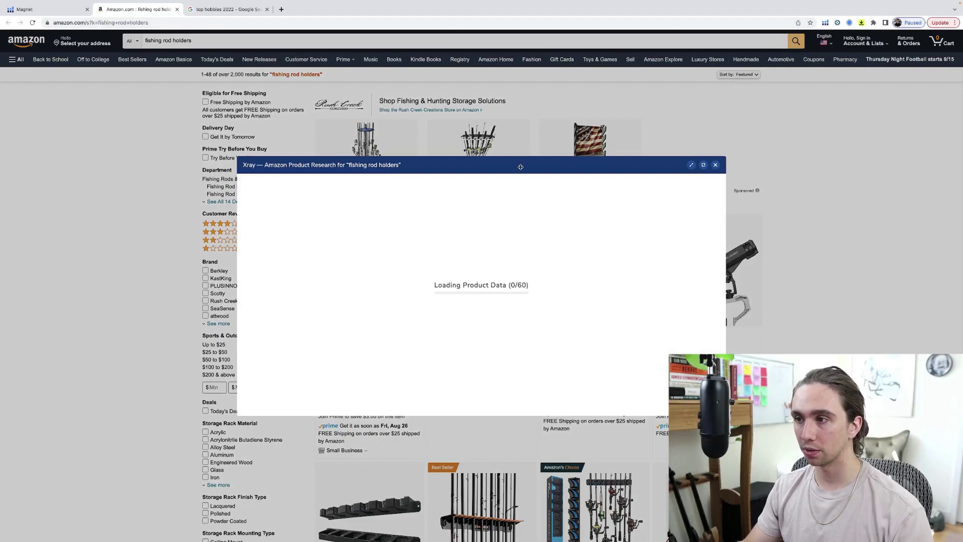
drag(520, 167, 386, 108)
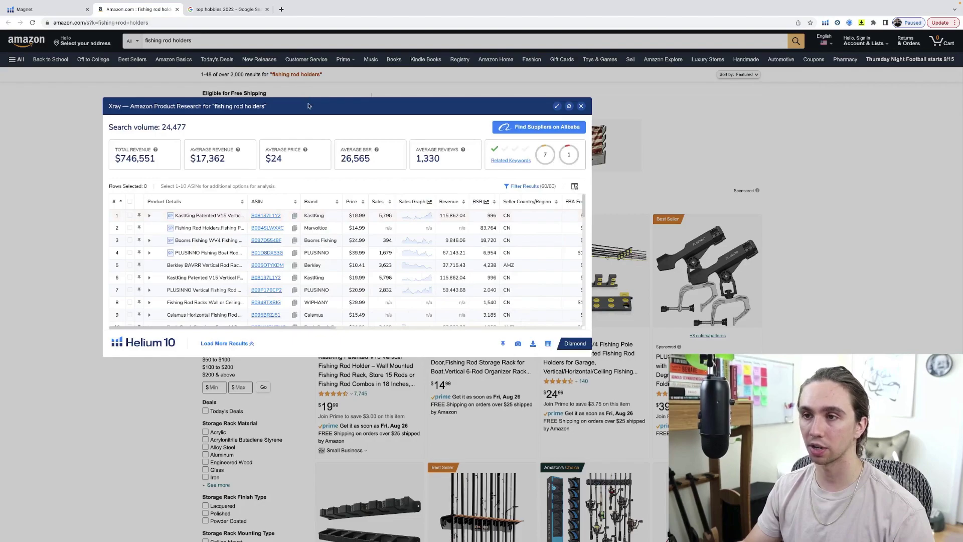
Move the Xray window further up-left and inspect the top listings' ASINs.
drag(311, 104, 259, 68)
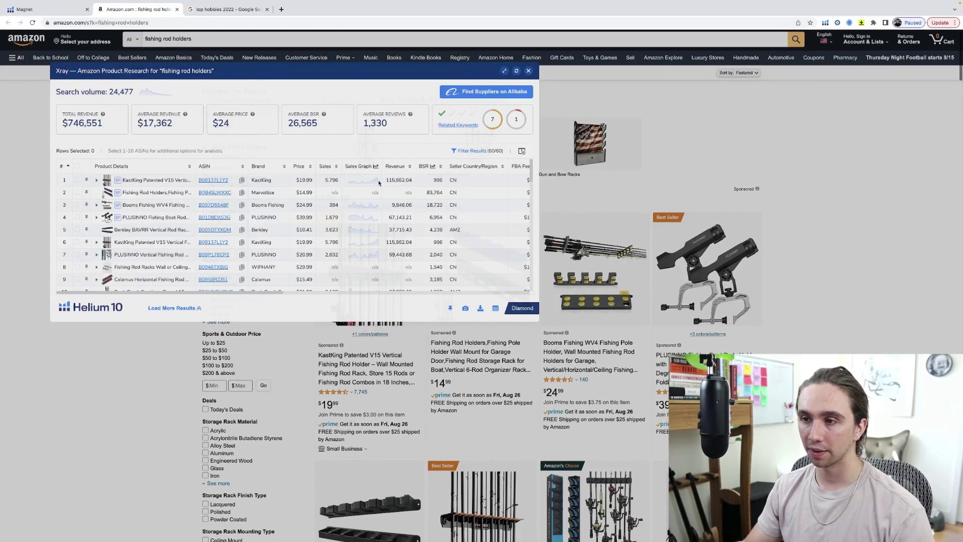
mouse_move(210, 184)
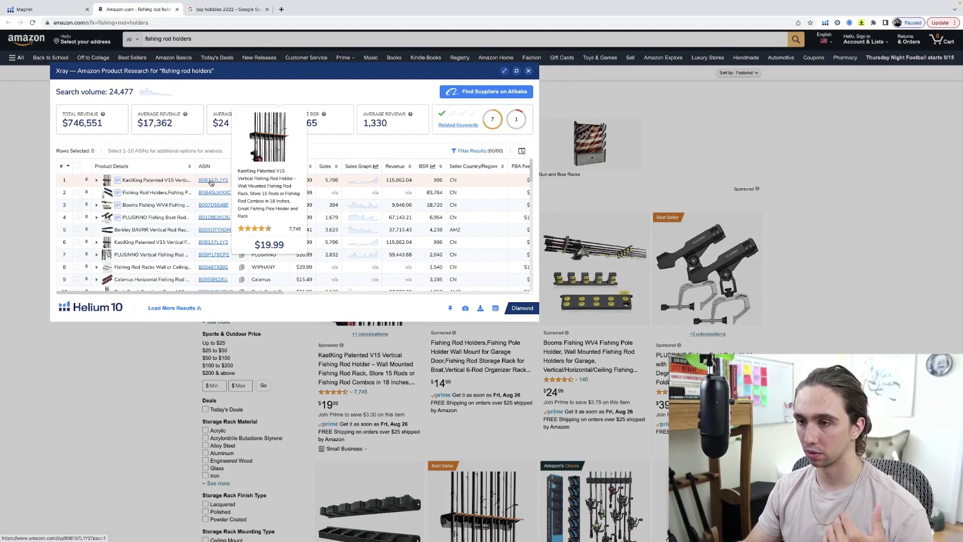
mouse_move(213, 219)
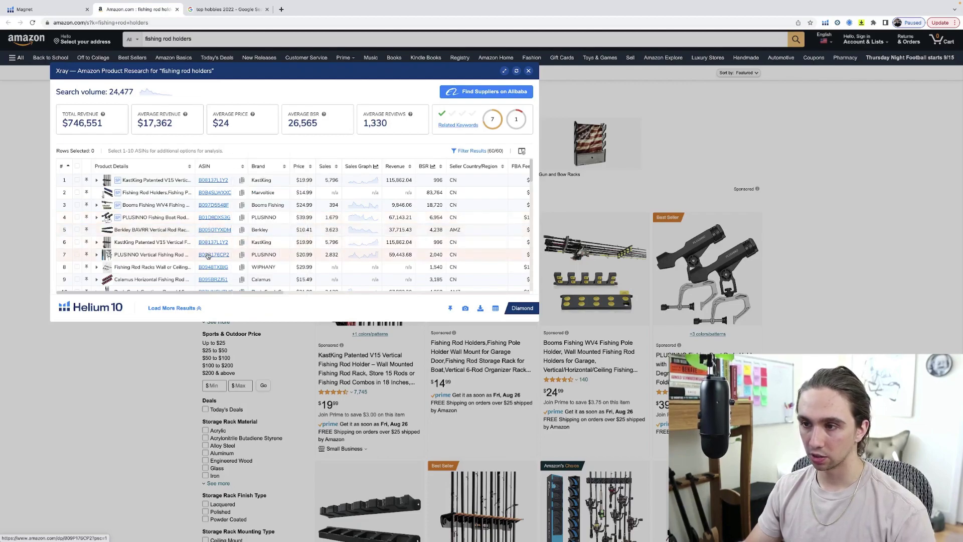
mouse_move(208, 257)
Scroll the Xray listing table down to about row 43, then open a new browser tab.
scroll(207, 257, down, 4)
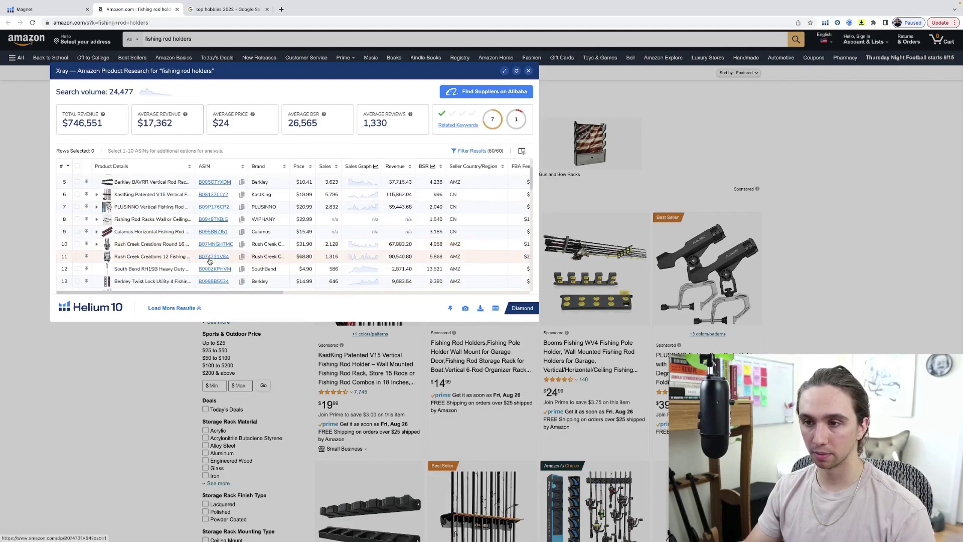
scroll(208, 260, down, 3)
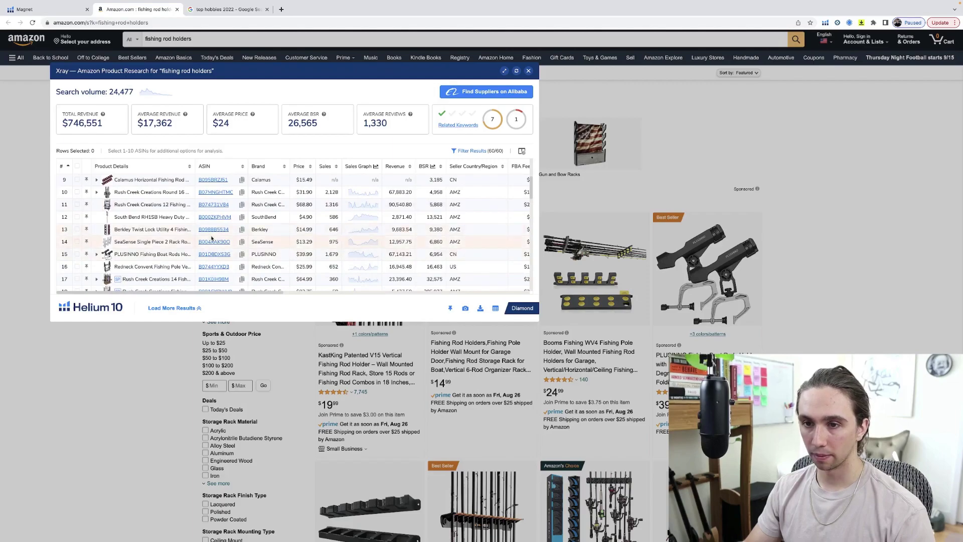
scroll(210, 259, down, 3)
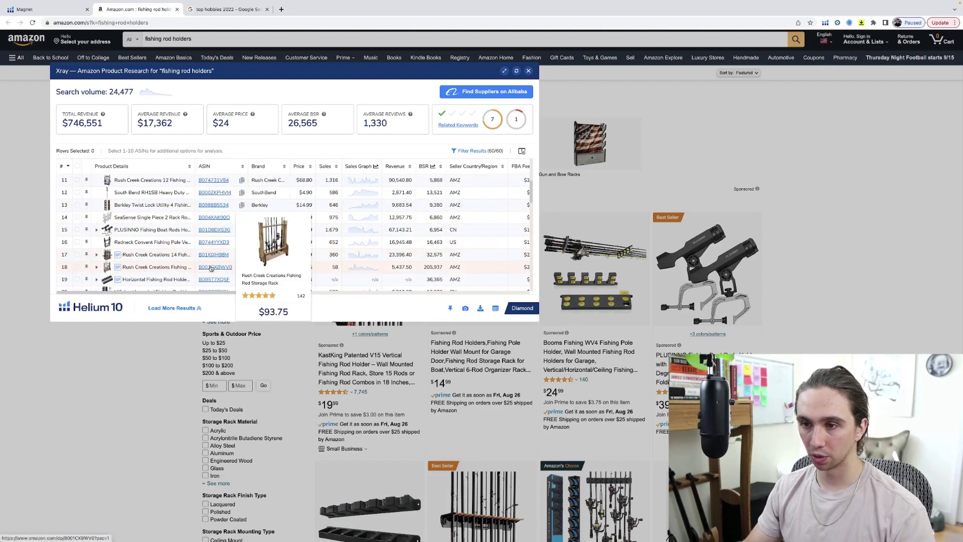
scroll(210, 231, down, 3)
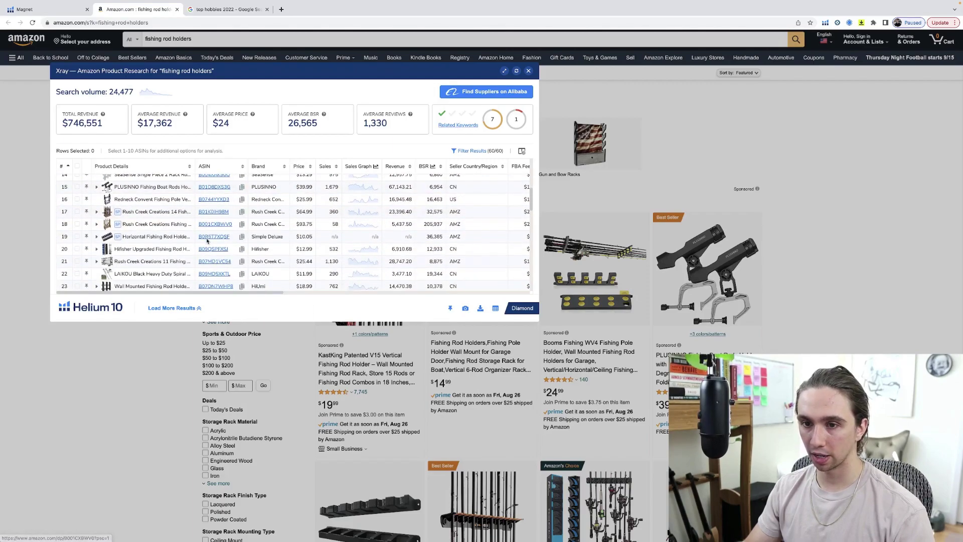
scroll(207, 241, down, 2)
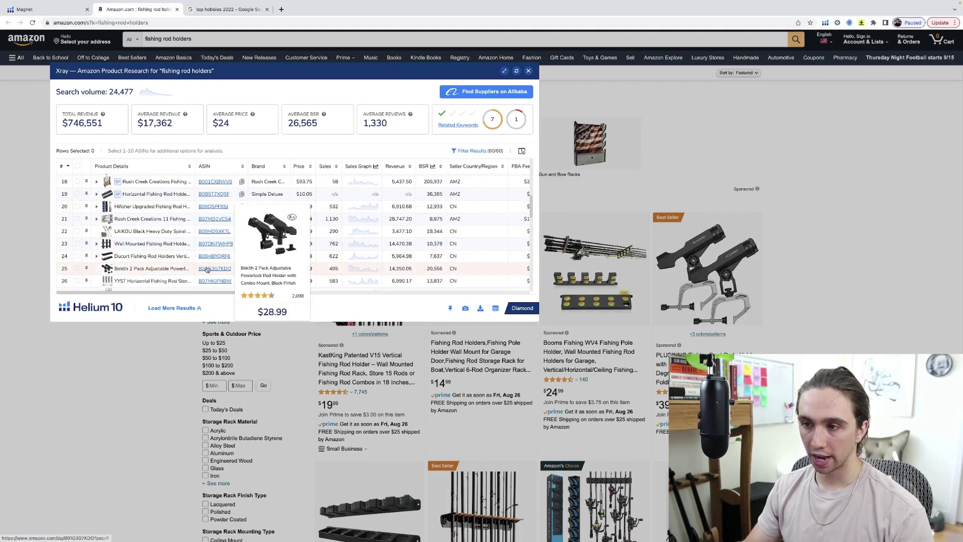
scroll(207, 270, down, 2)
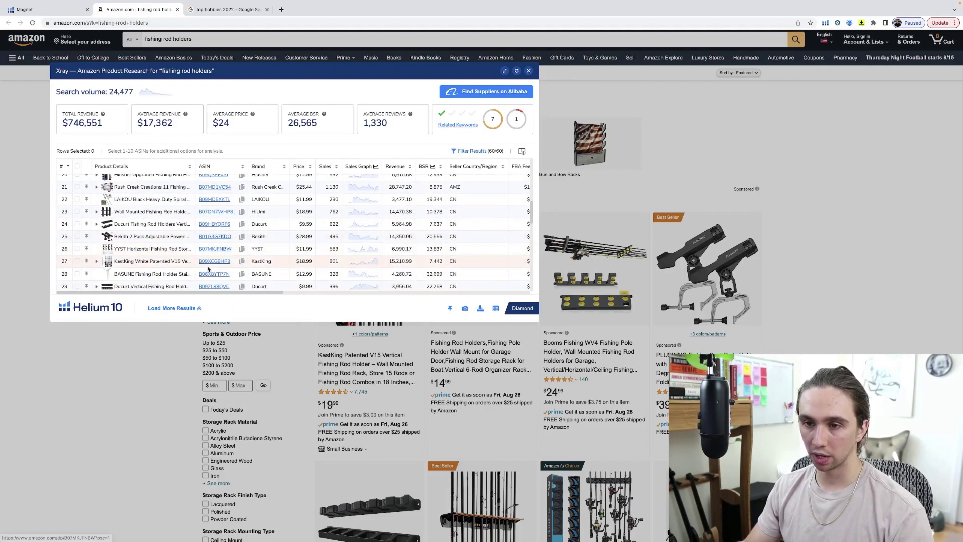
scroll(212, 265, down, 4)
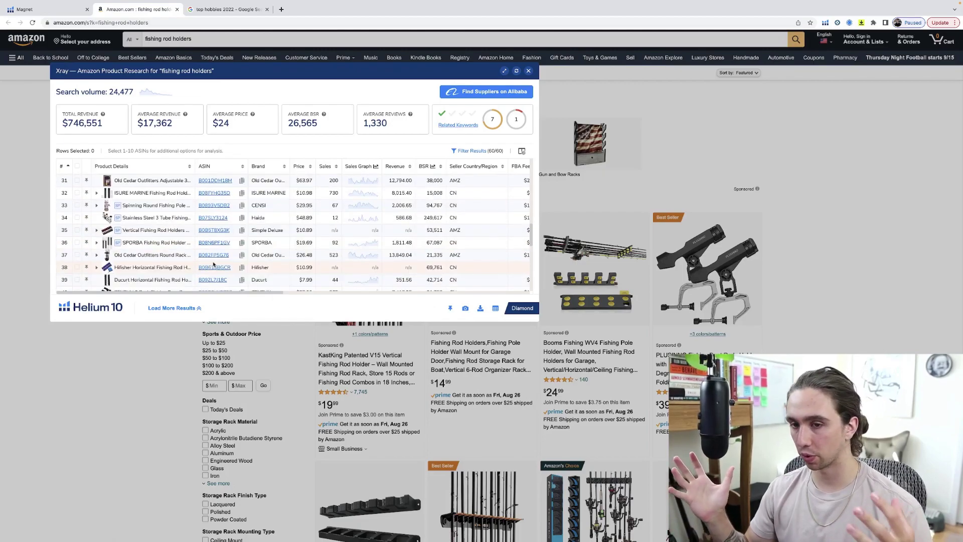
scroll(213, 264, down, 2)
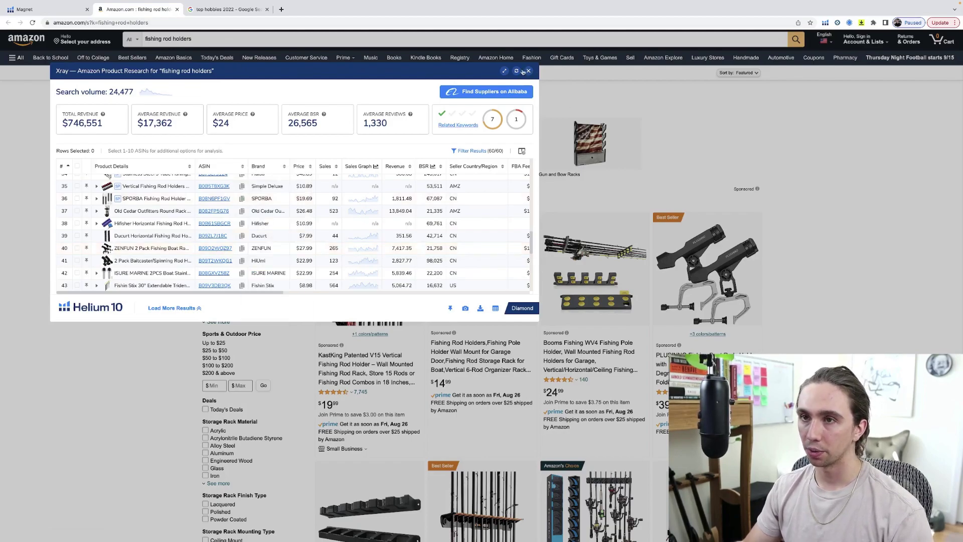
click(281, 9)
Go to youtube.com and search for 'best fisghing rod holder' videos.
text(youtube.com)
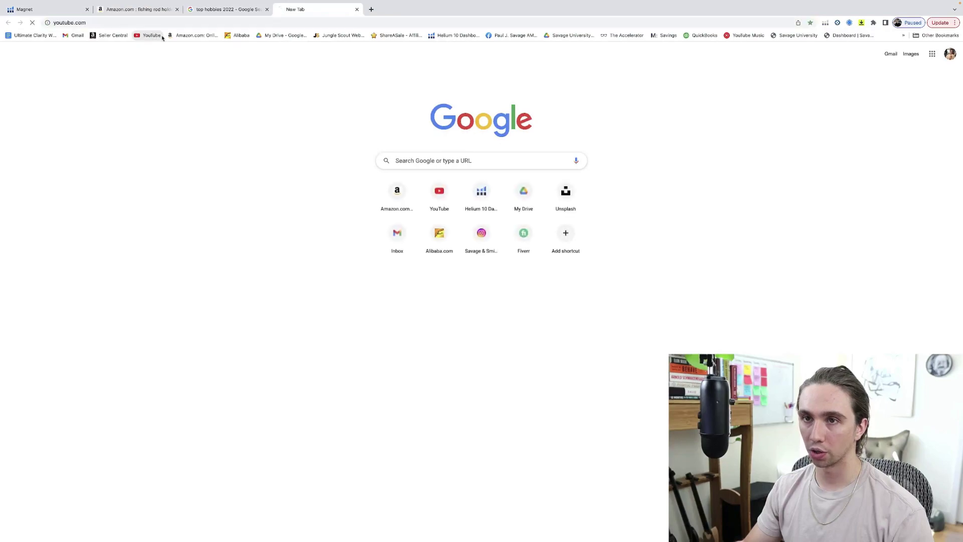
key(Return)
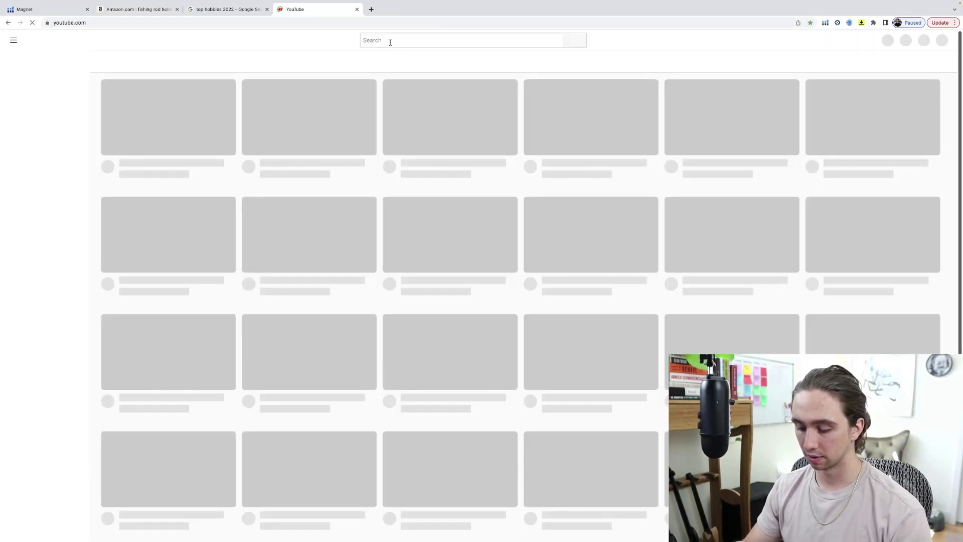
click(391, 42)
text(best fisgh)
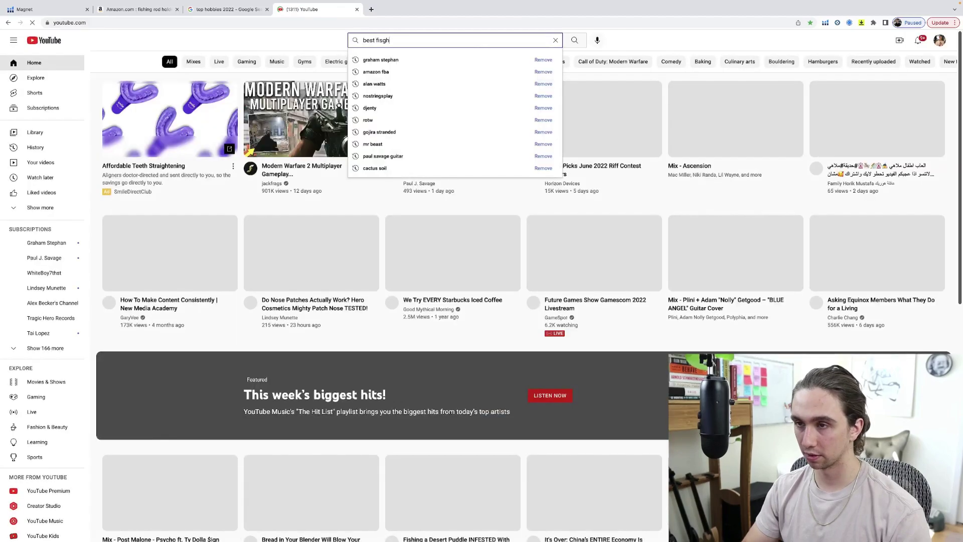
text(ing rod holder)
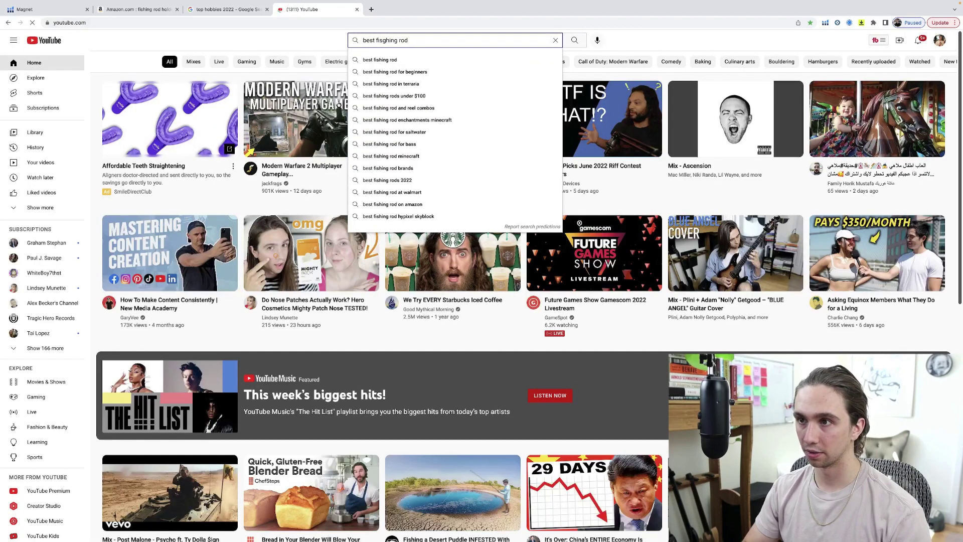
key(Return)
Block the notifications prompt and open the 'Rod Holders 101 - Part 1: Different Styles' video.
scroll(865, 244, down, 3)
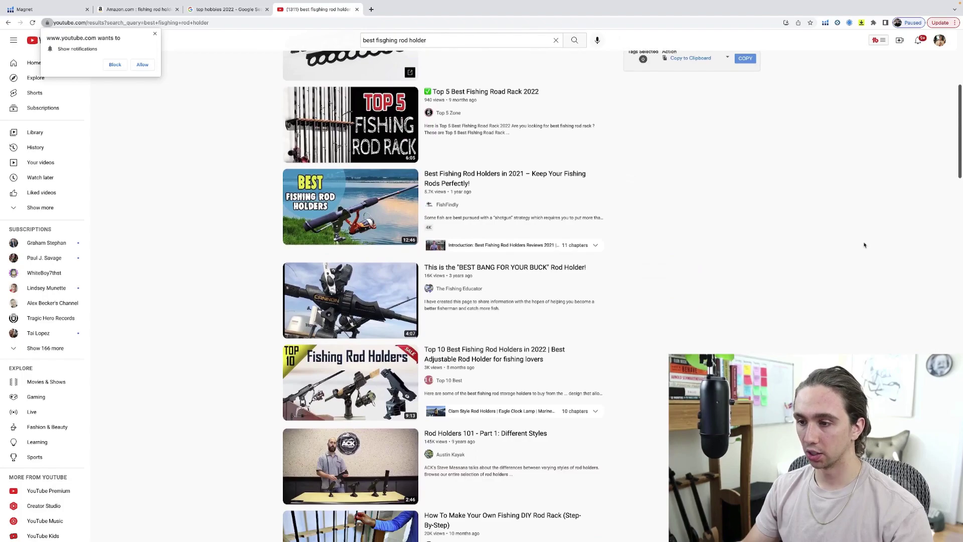
scroll(806, 249, down, 2)
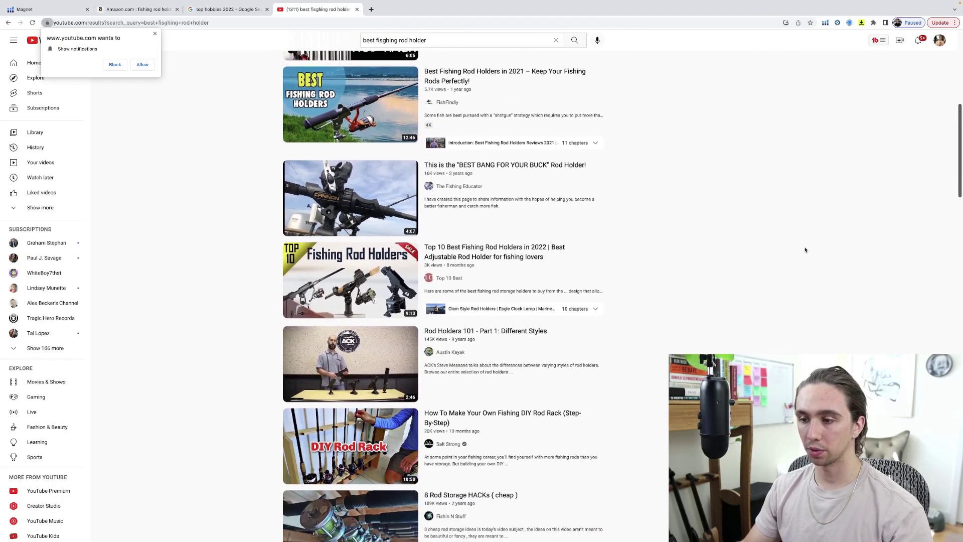
scroll(805, 249, down, 1)
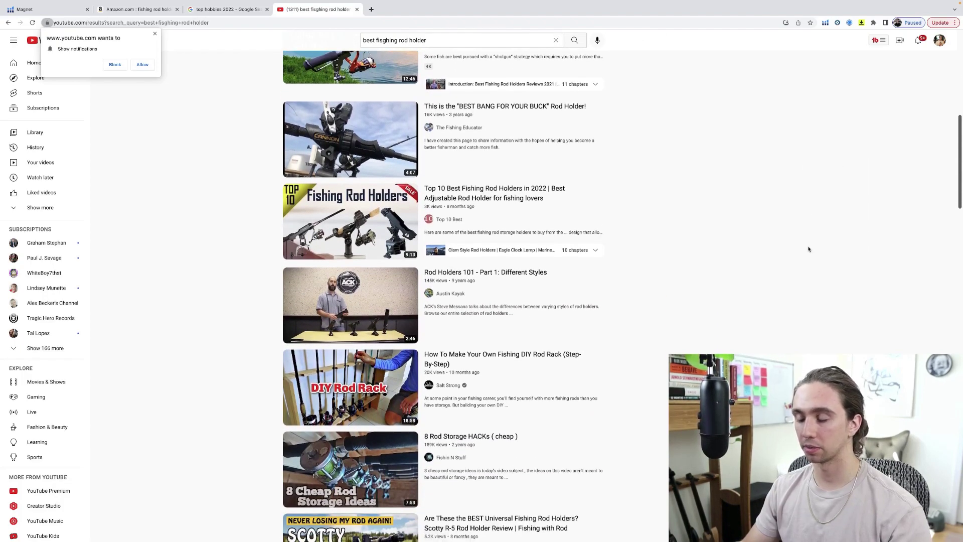
scroll(808, 250, down, 1)
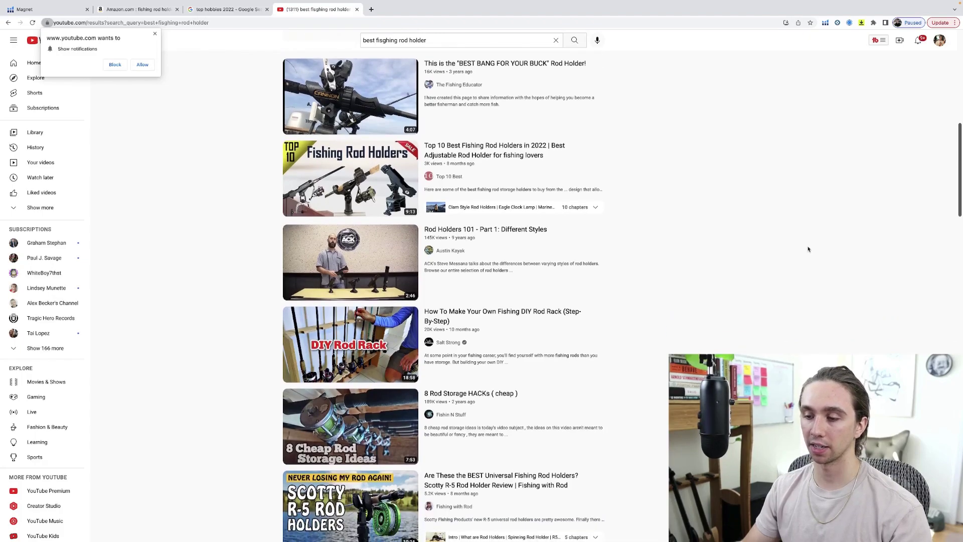
scroll(808, 250, down, 3)
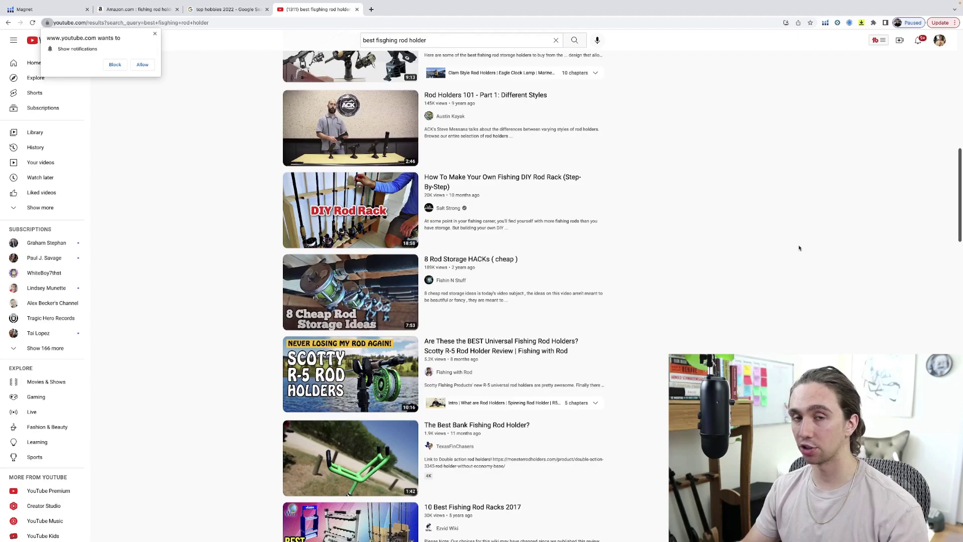
click(155, 33)
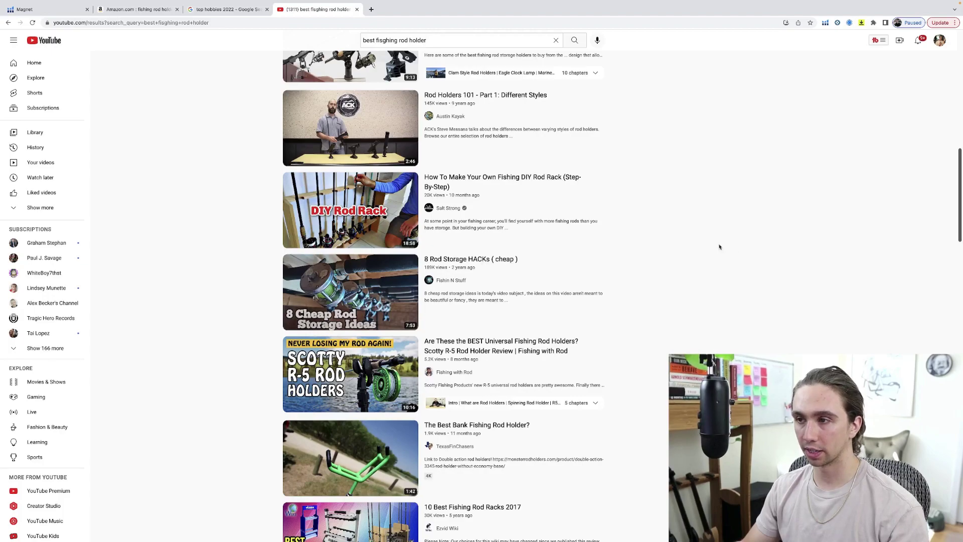
click(478, 95)
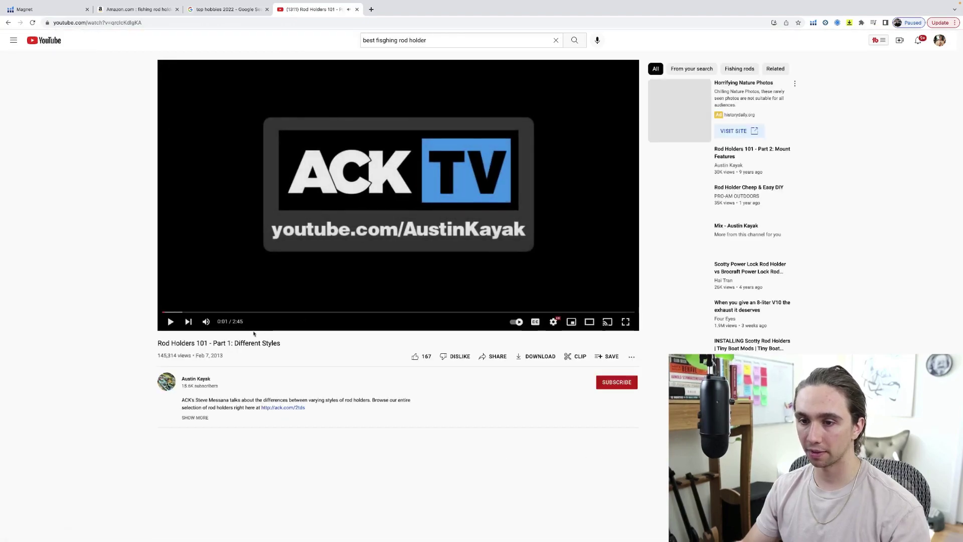
Pause Rod Holders 101, read through its comments, then go back to the search results.
click(174, 321)
scroll(318, 351, down, 2)
scroll(318, 377, down, 5)
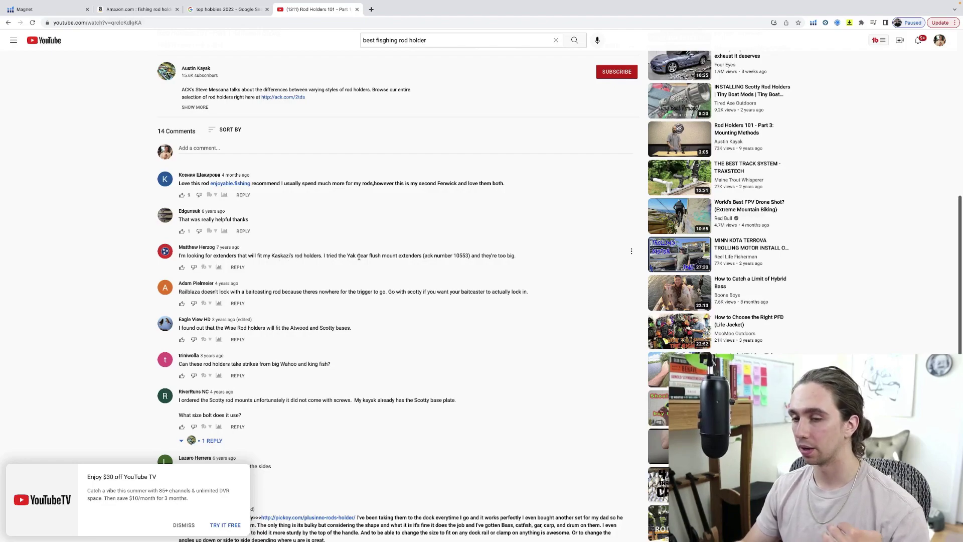
scroll(296, 256, down, 3)
scroll(292, 253, down, 3)
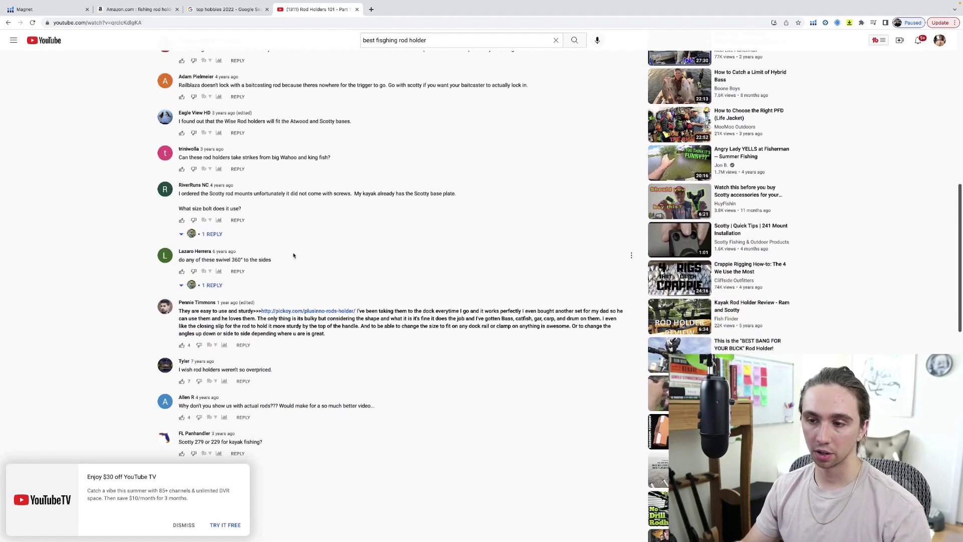
scroll(264, 353, up, 10)
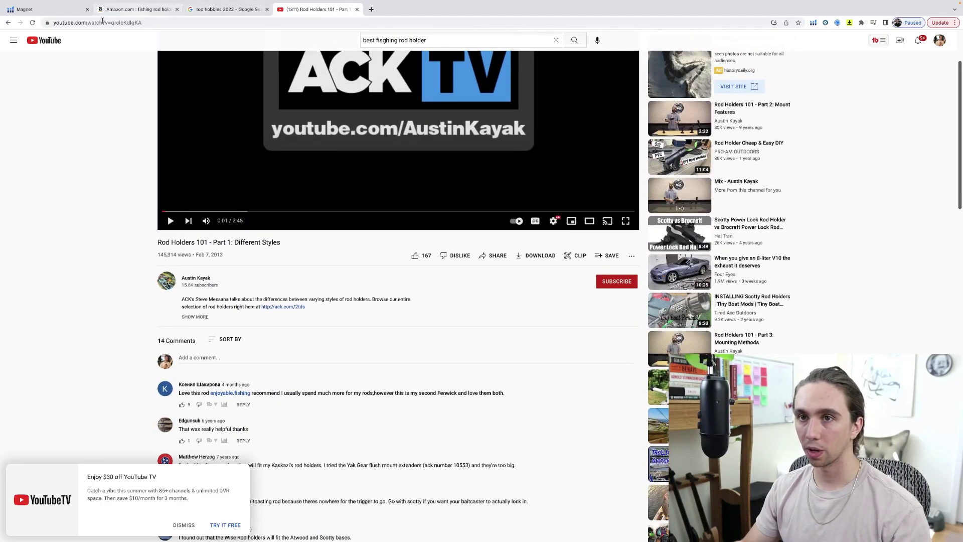
click(8, 23)
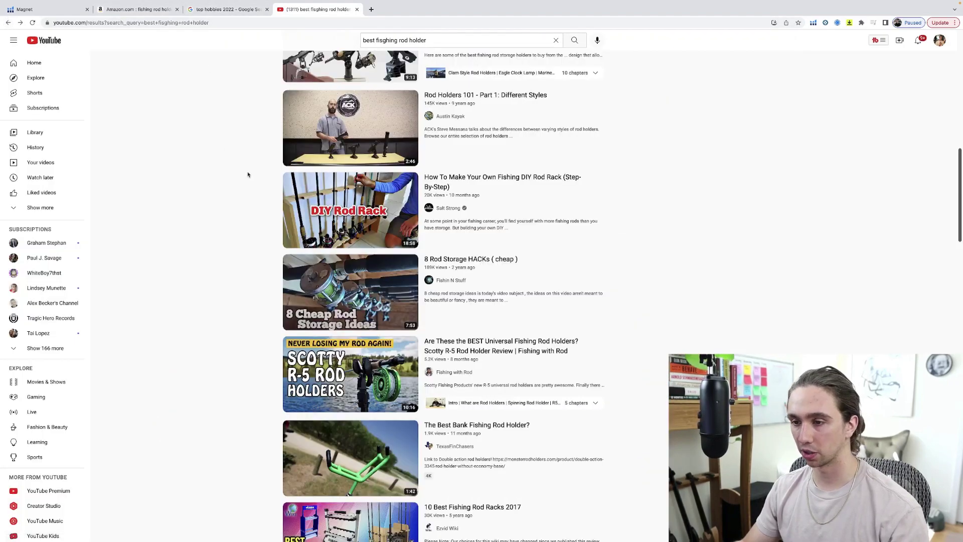
Skim more YouTube rod holder videos, then switch to the Amazon 'fishing rod holders' tab.
scroll(247, 206, down, 2)
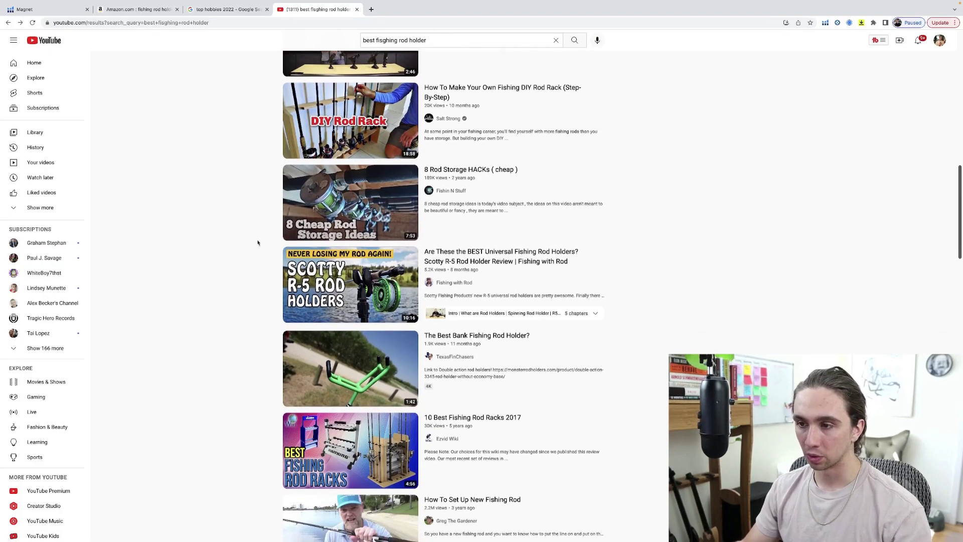
scroll(475, 108, up, 1)
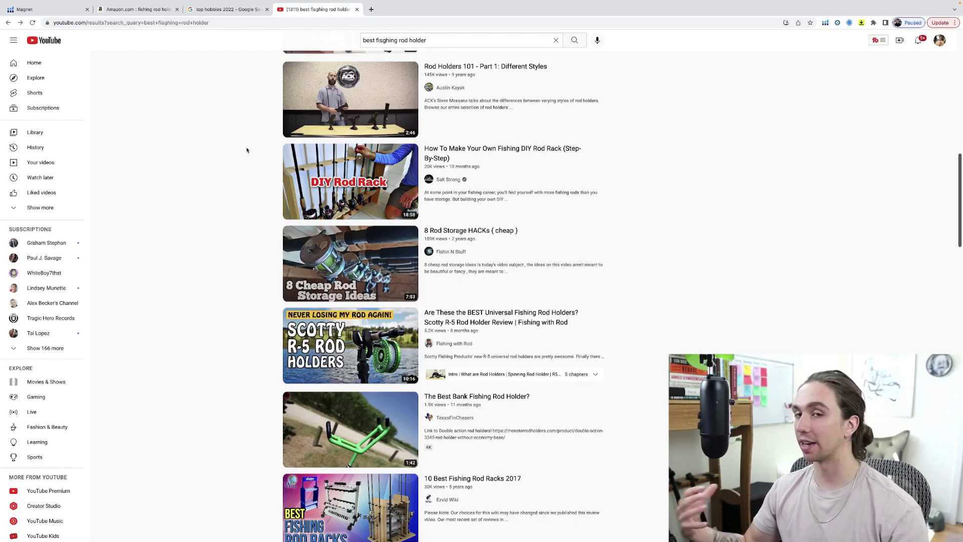
key(super+2)
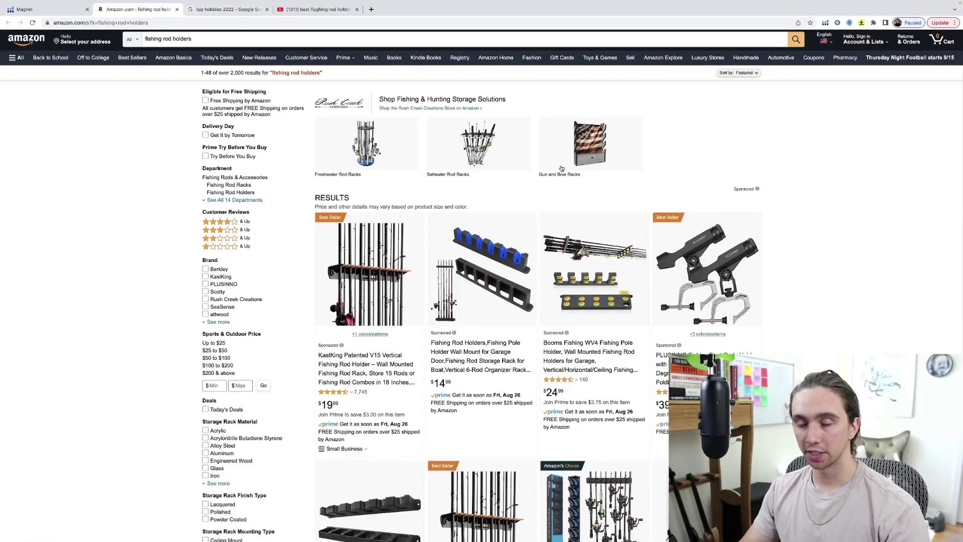
Skim the Amazon rod holder listings, then switch to the Google 'top hobbies 2022' search.
scroll(810, 262, down, 3)
scroll(810, 262, down, 1)
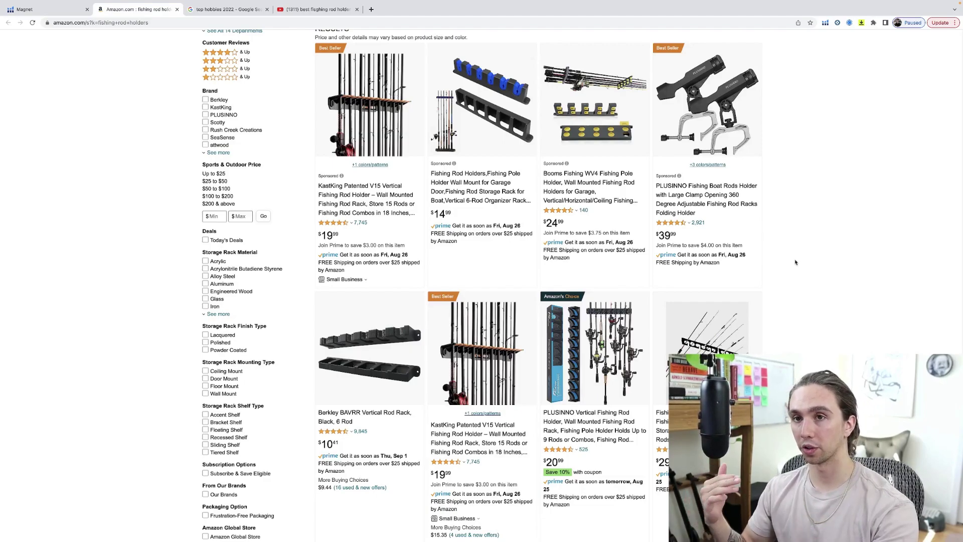
click(229, 9)
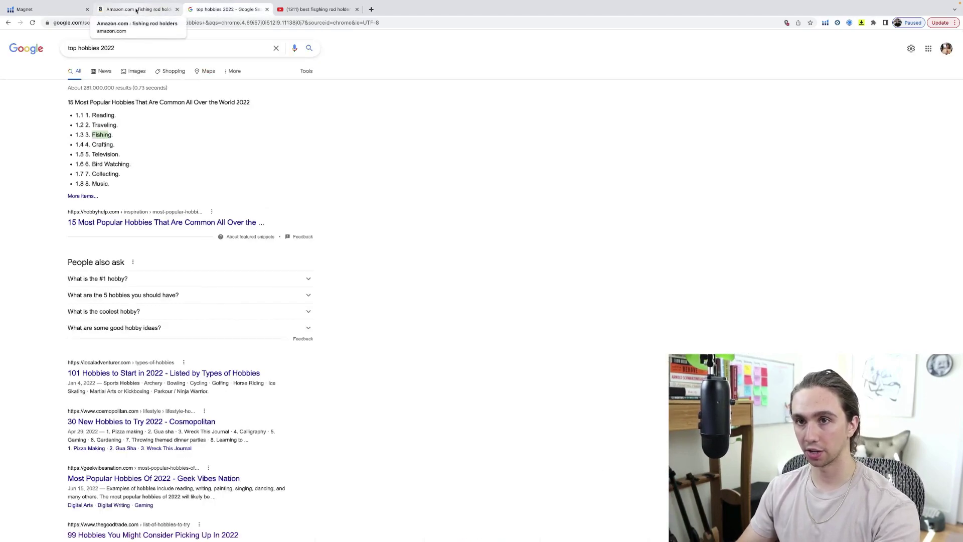
Review the Helium 10 Magnet fishing keyword table, then return to Amazon's fishing rod holders results.
click(136, 10)
click(47, 9)
scroll(351, 203, up, 10)
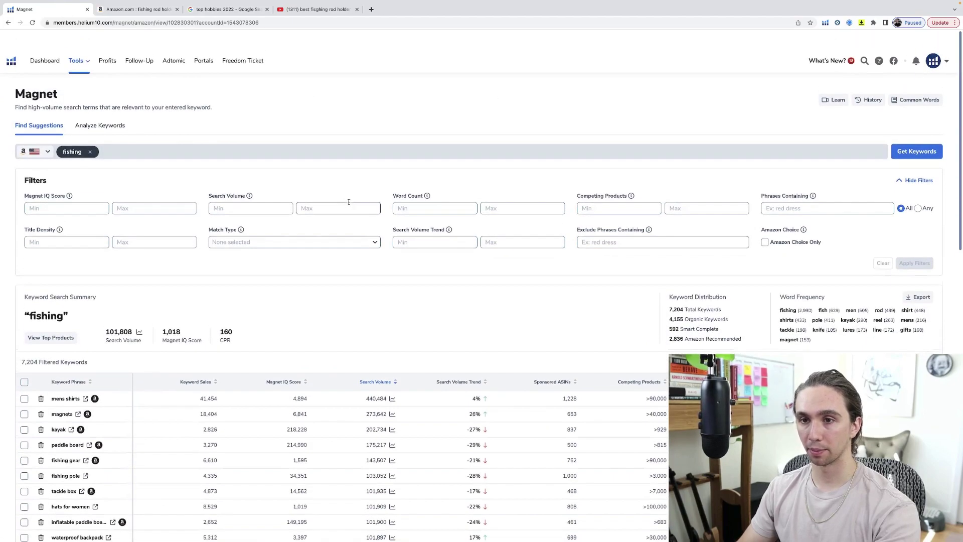
scroll(338, 275, down, 2)
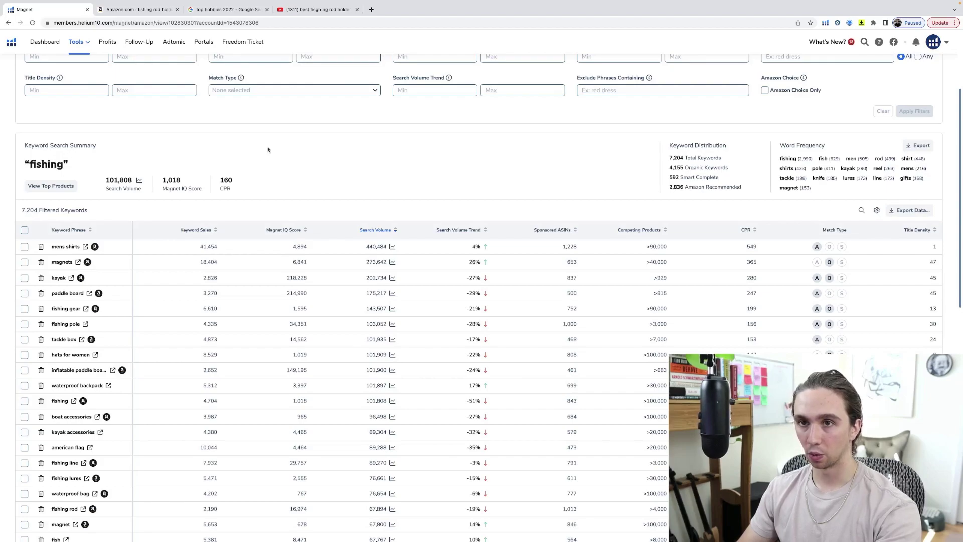
click(144, 11)
scroll(197, 227, up, 1)
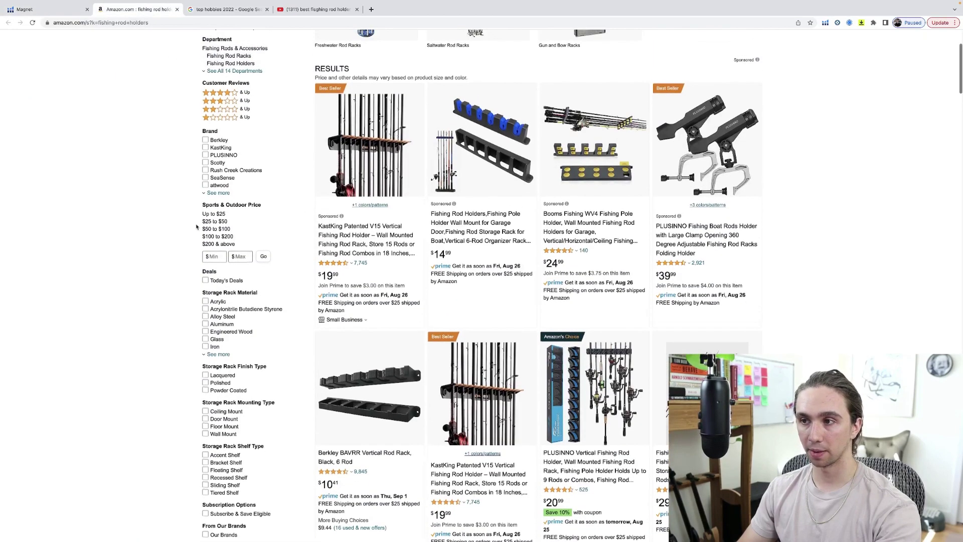
scroll(196, 227, down, 2)
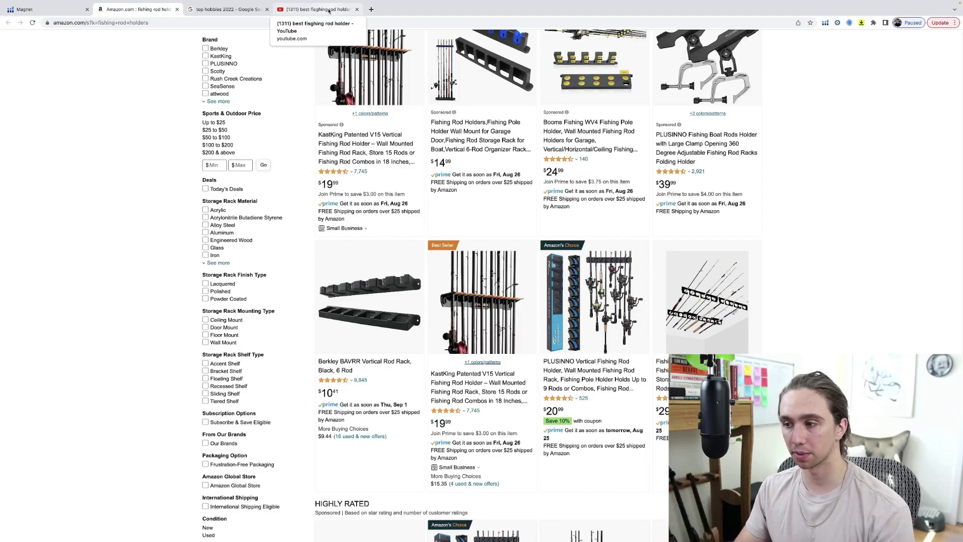
Switch from Amazon to the YouTube 'best fisghing rod holder' results tab.
click(329, 10)
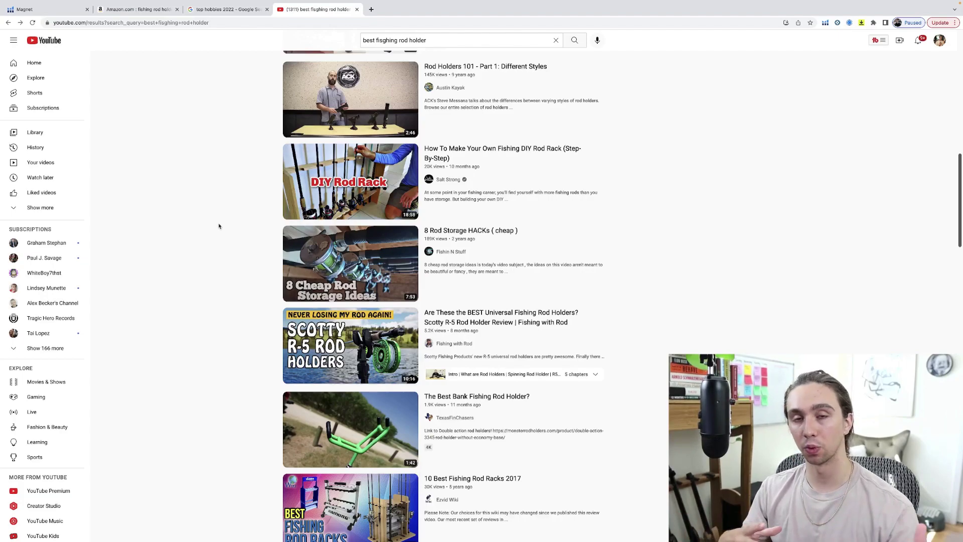
Return to Helium 10 Magnet and scroll to the top of the fishing keyword table.
click(50, 10)
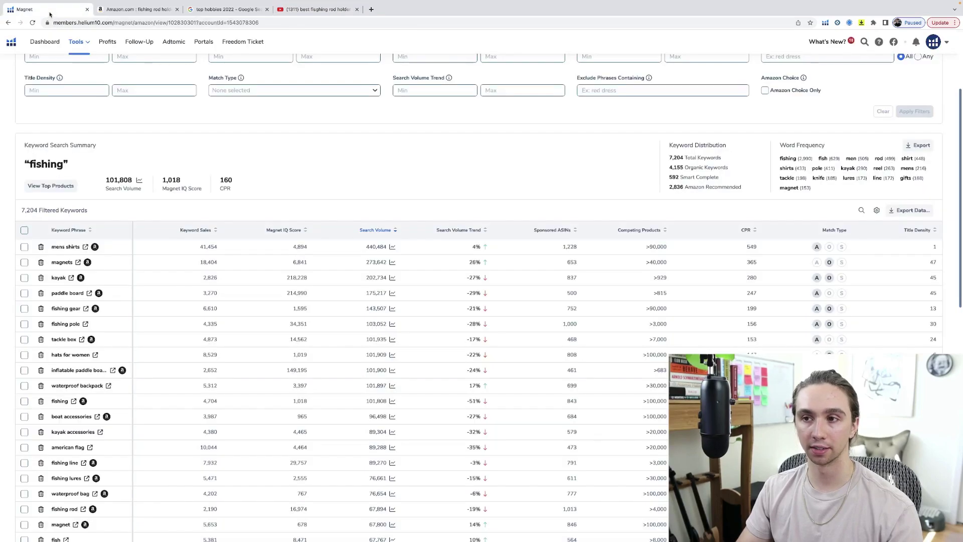
scroll(131, 110, up, 2)
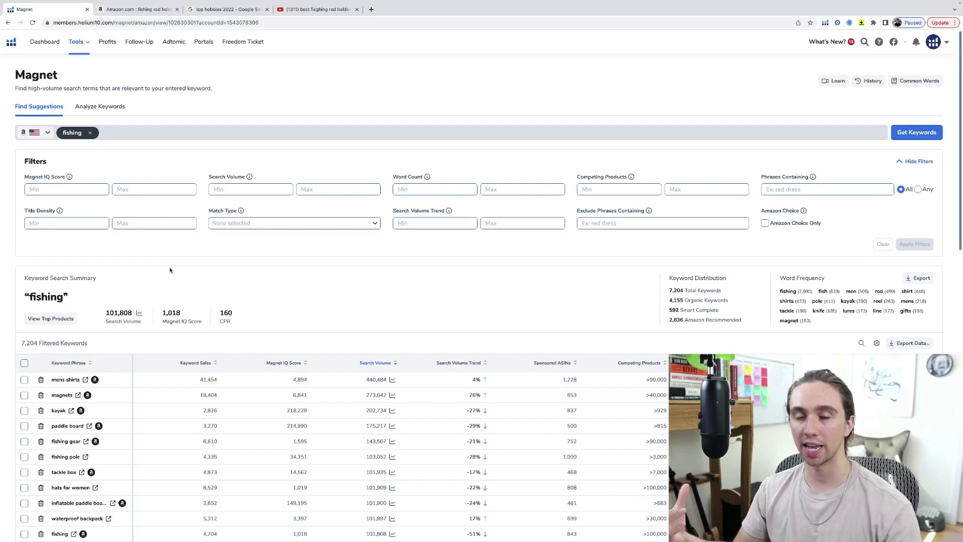
Return to Amazon's 'fishing rod holders' results and scroll through the KastKing, Booms Fishing and PLUSINNO listings.
click(138, 9)
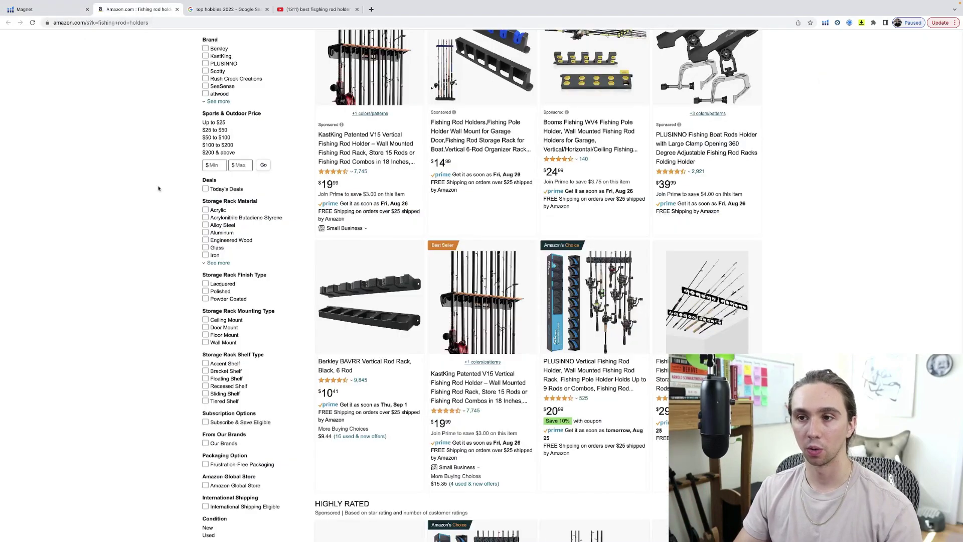
scroll(133, 243, up, 2)
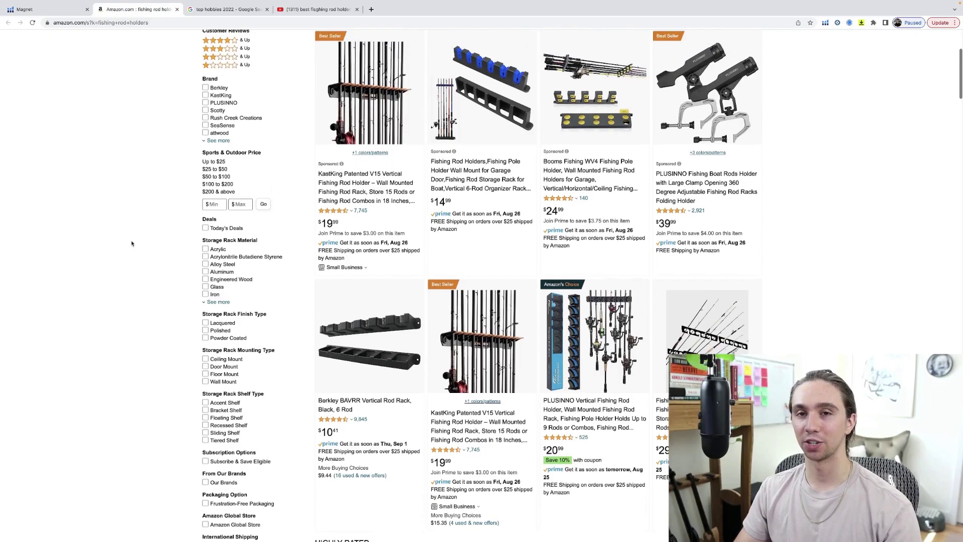
scroll(132, 242, up, 2)
scroll(130, 243, down, 2)
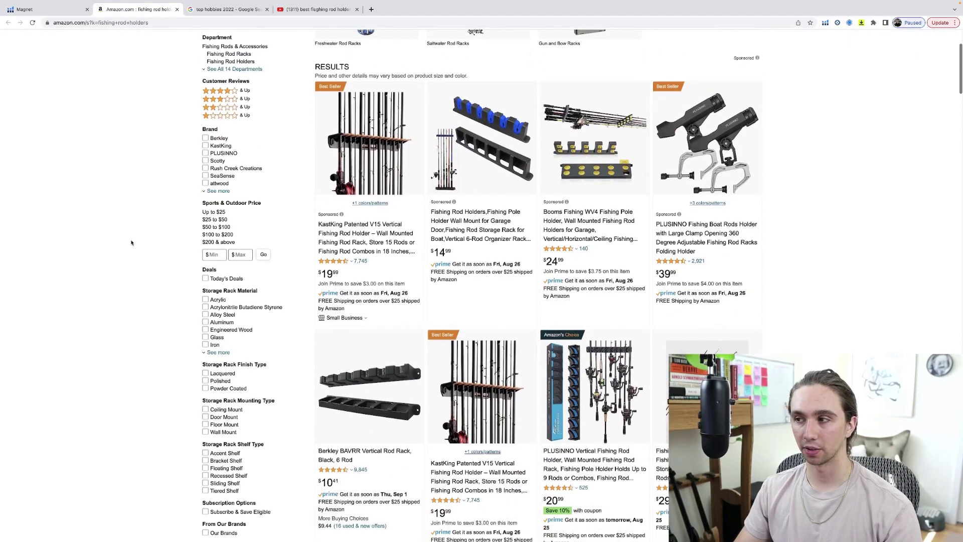
scroll(668, 266, down, 1)
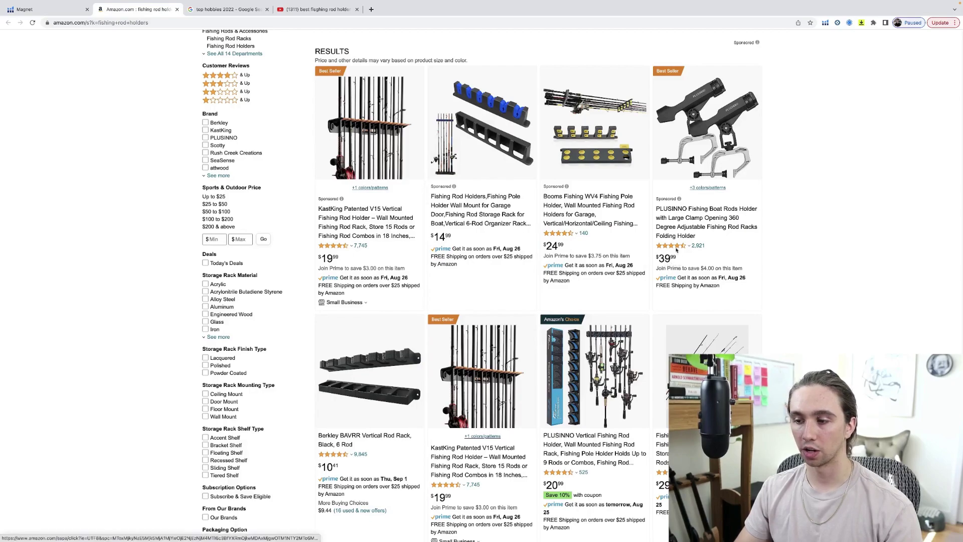
mouse_move(691, 247)
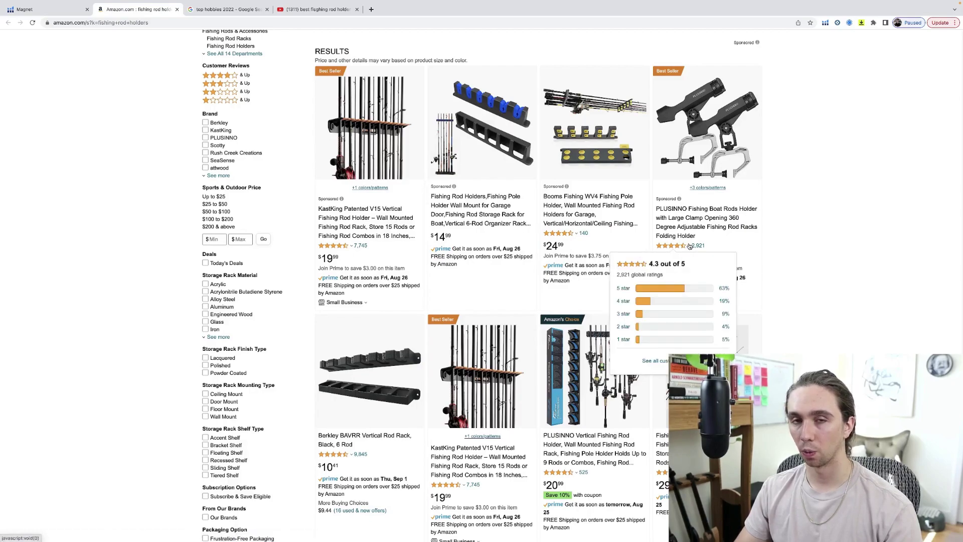